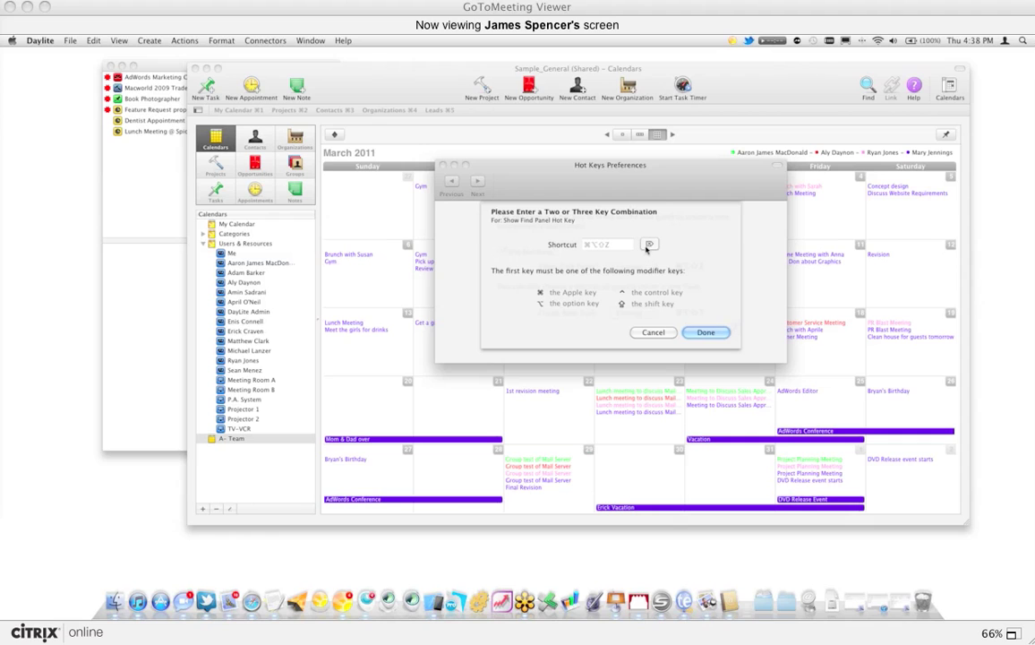
# - Set the Show Find Panel hot key to Command-Option-Shift-Z
pyautogui.click(649, 244)
pyautogui.press('super+alt+z')
pyautogui.press('super+alt+shift+z')
pyautogui.click(706, 332)
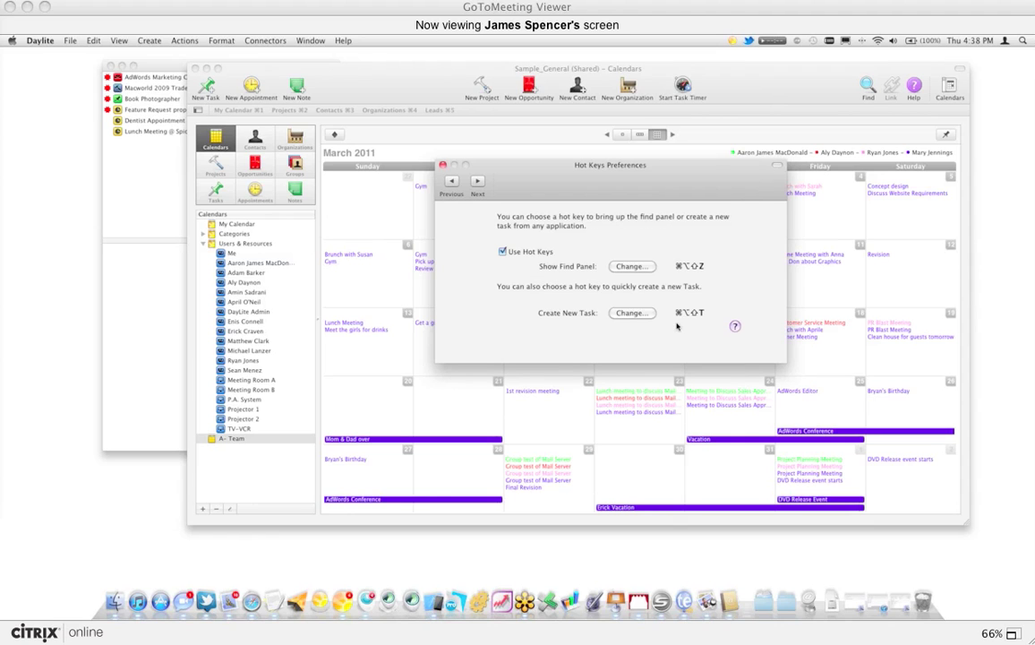
# - Set the Create New Task hot key to Command-Option-Shift-T and close the Hot Keys preferences
pyautogui.click(633, 312)
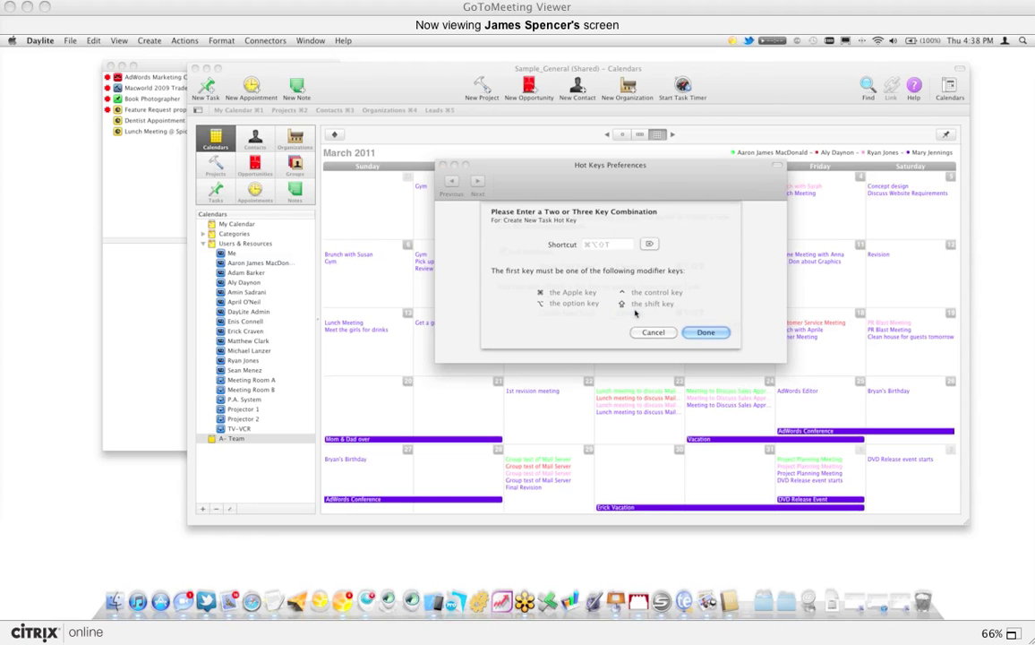
pyautogui.click(651, 244)
pyautogui.press('super+alt+shift+t')
pyautogui.click(707, 332)
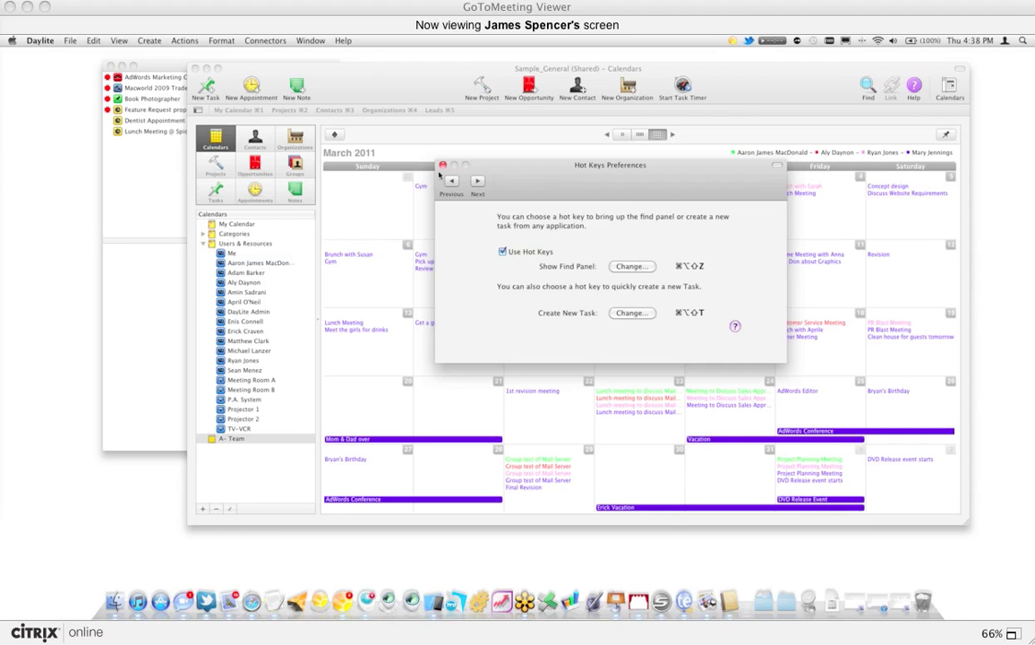
pyautogui.press('super+bracketleft')
pyautogui.click(400, 144)
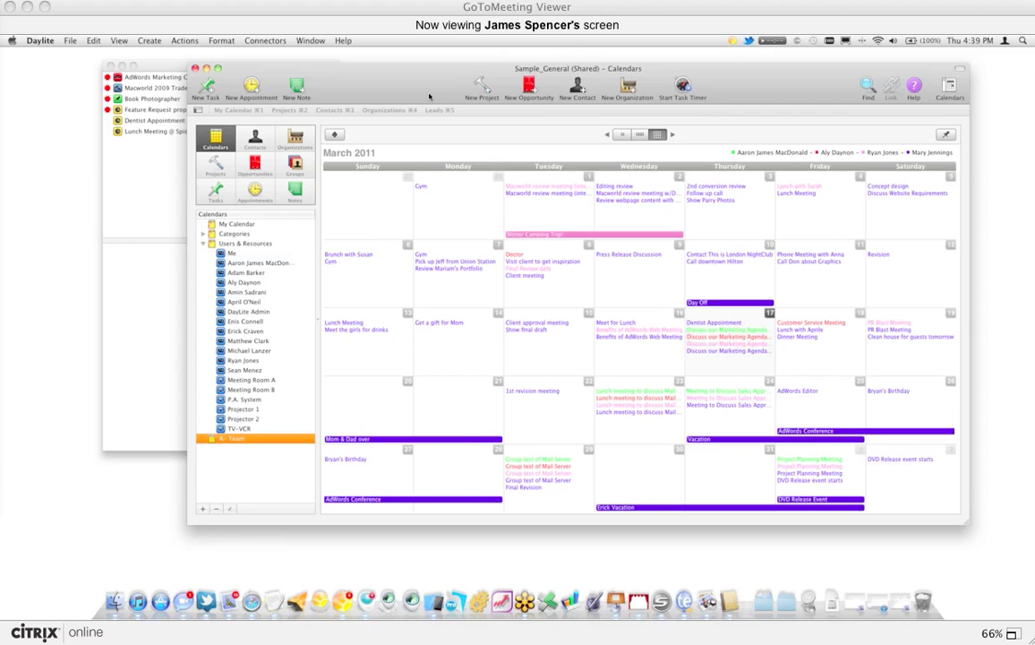
# - Start a new task and check my own default values for tasks in the Default Values preferences
pyautogui.press('super+t')
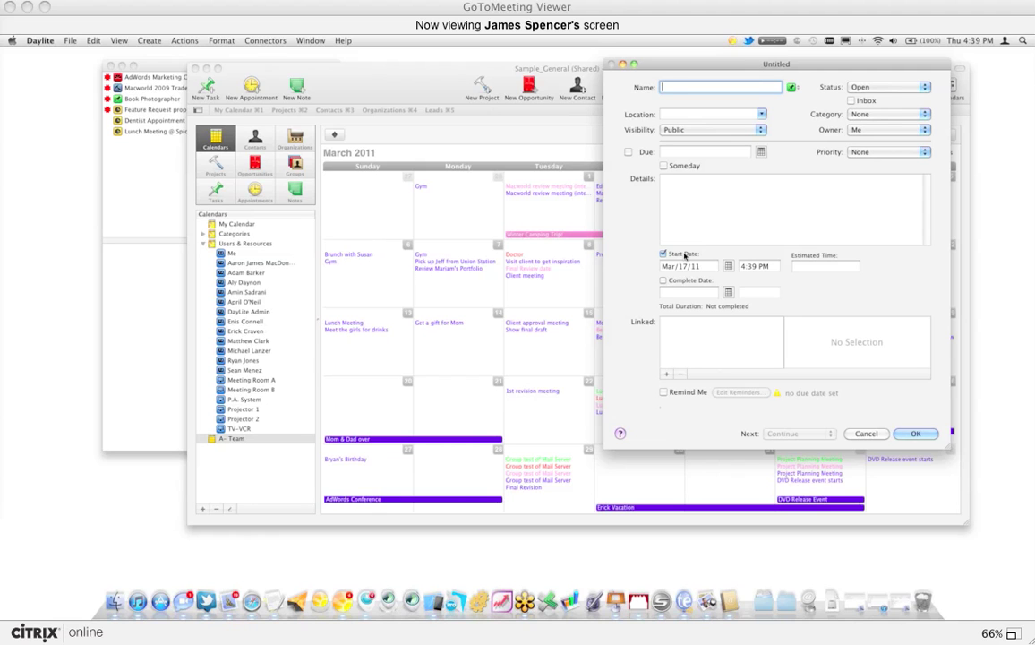
pyautogui.click(41, 42)
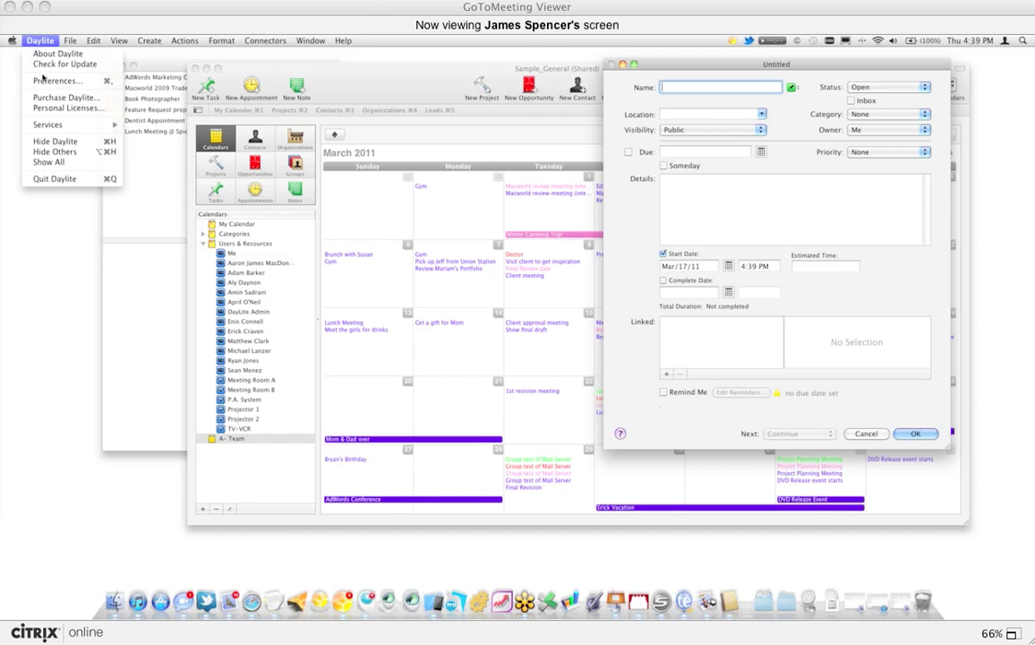
pyautogui.click(44, 82)
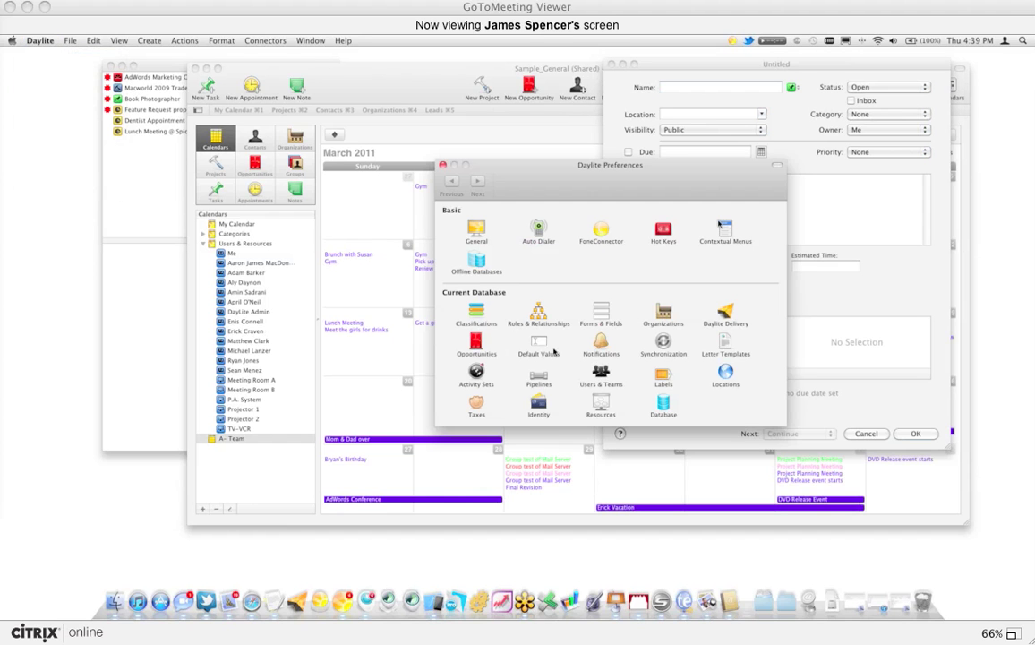
pyautogui.click(539, 346)
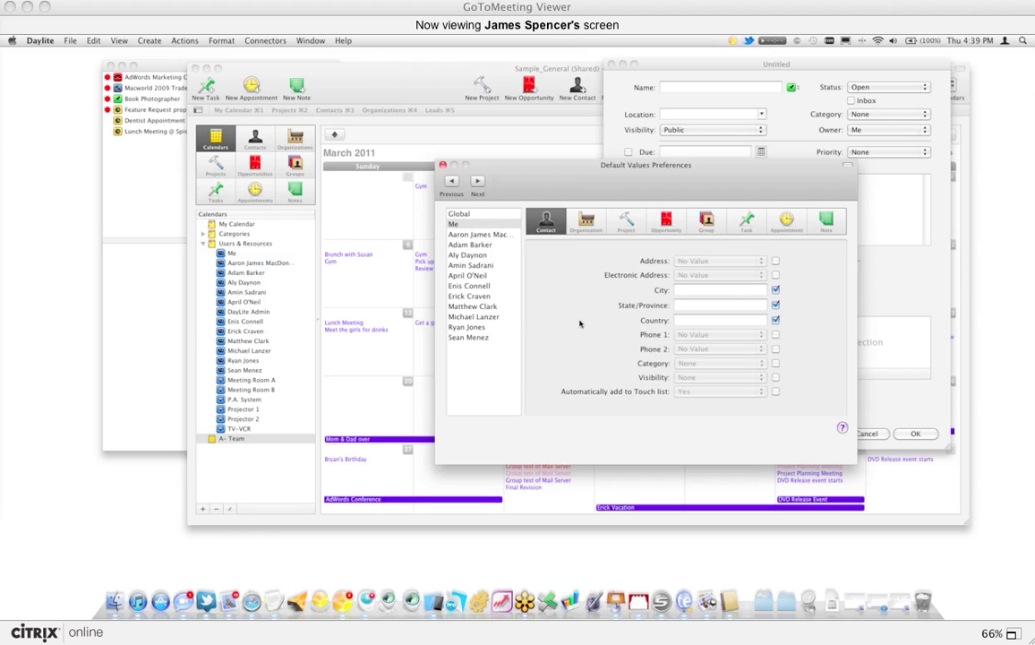
pyautogui.click(747, 221)
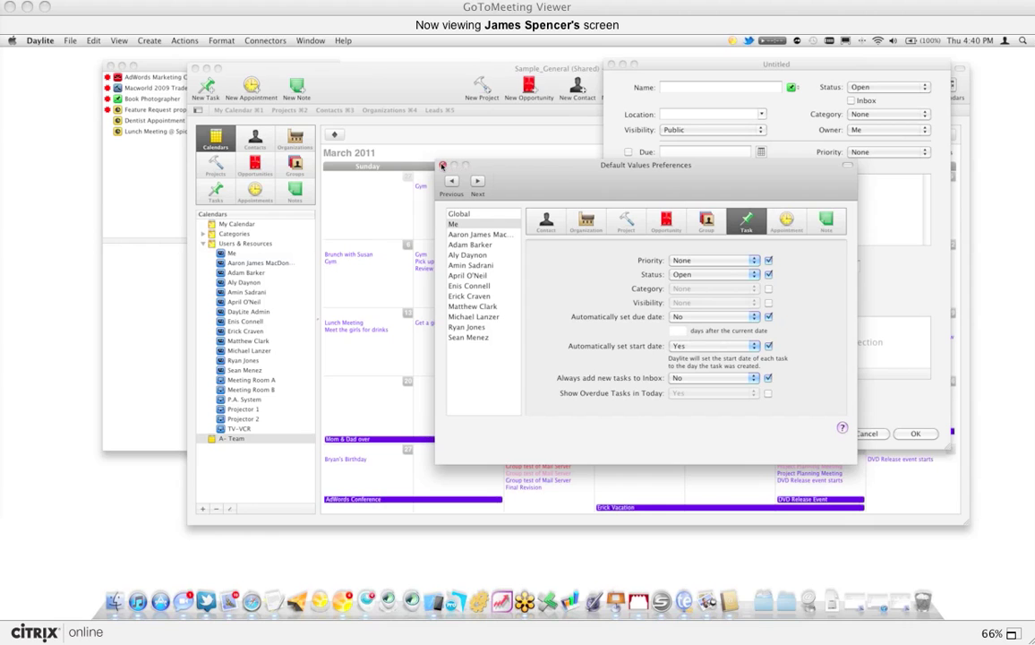
pyautogui.click(442, 166)
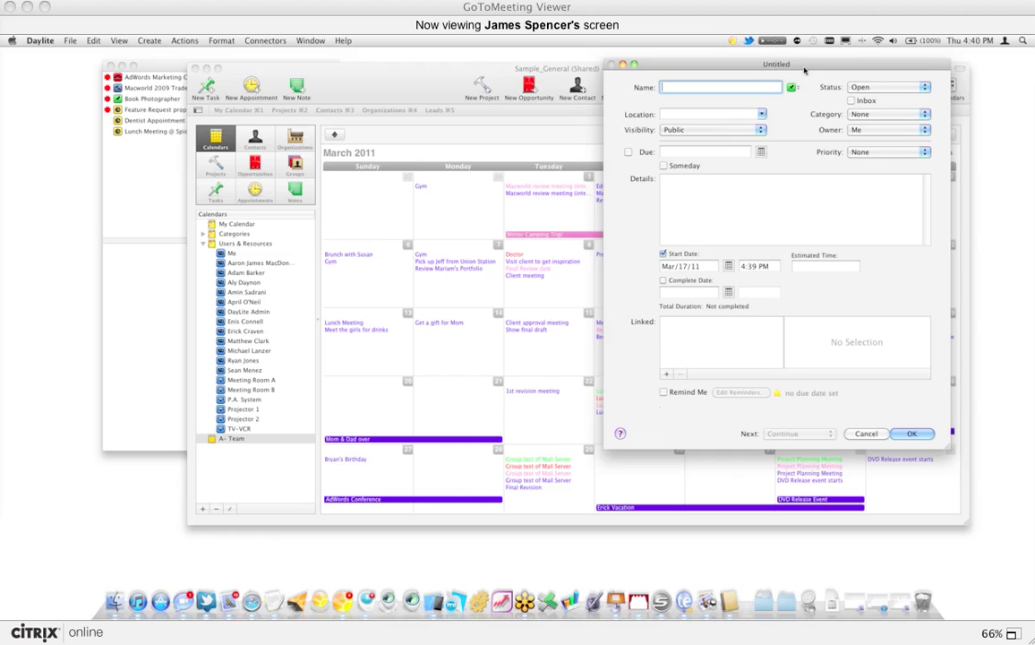
# - Name the new task "Call" and set its type to Inbound Call
pyautogui.moveTo(813, 71); pyautogui.dragTo(799, 71)
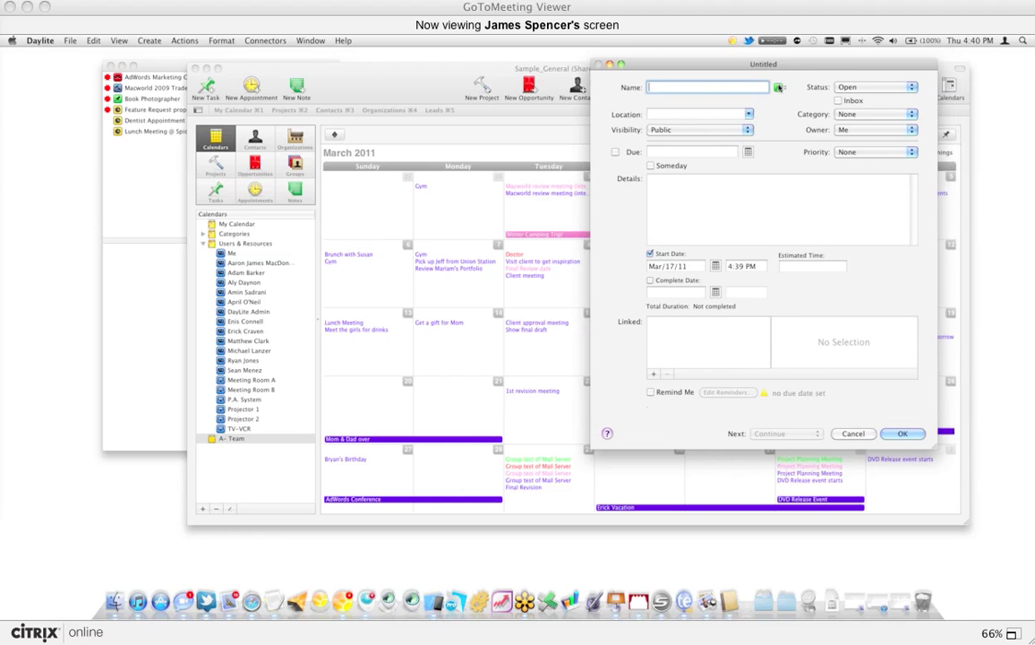
pyautogui.write('Call')
pyautogui.click(779, 87)
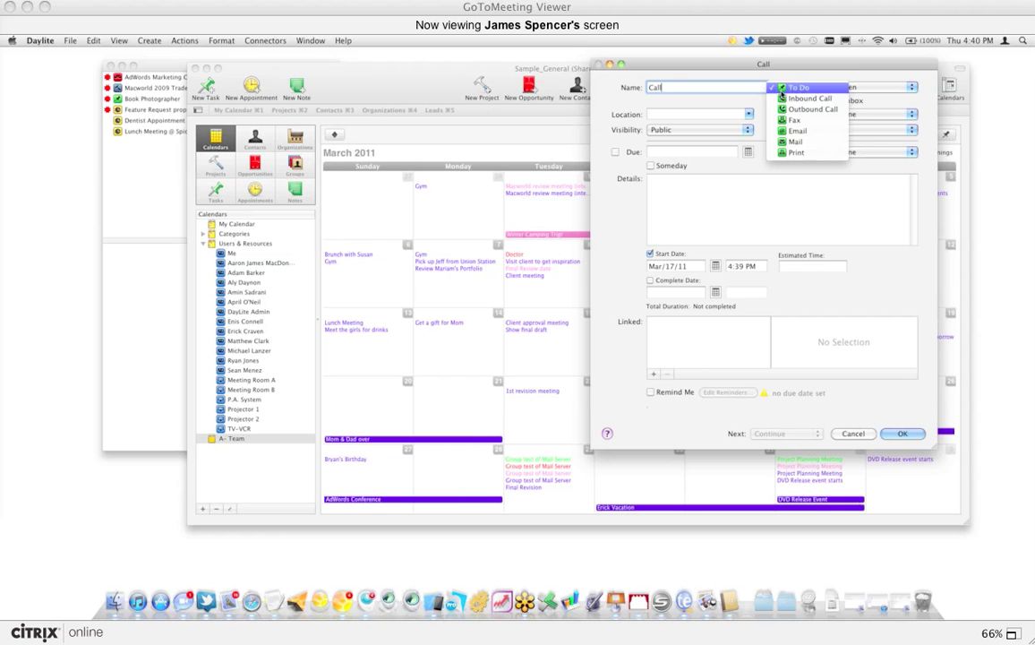
pyautogui.click(801, 98)
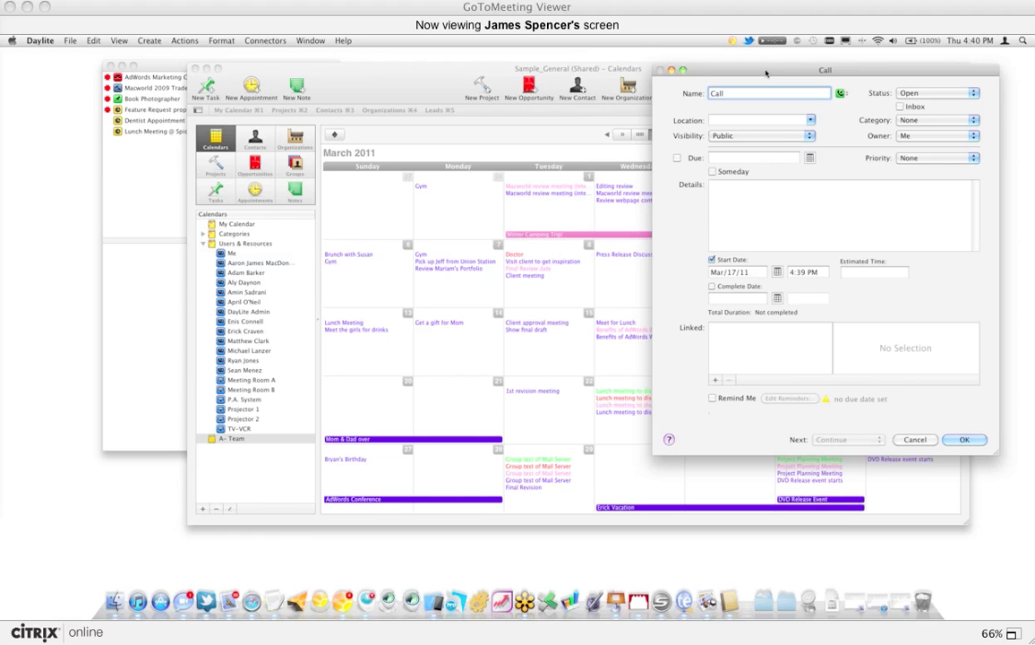
# - Find the caller's contact record by first name with Quick Find and link it to the call task
pyautogui.press('super+l')
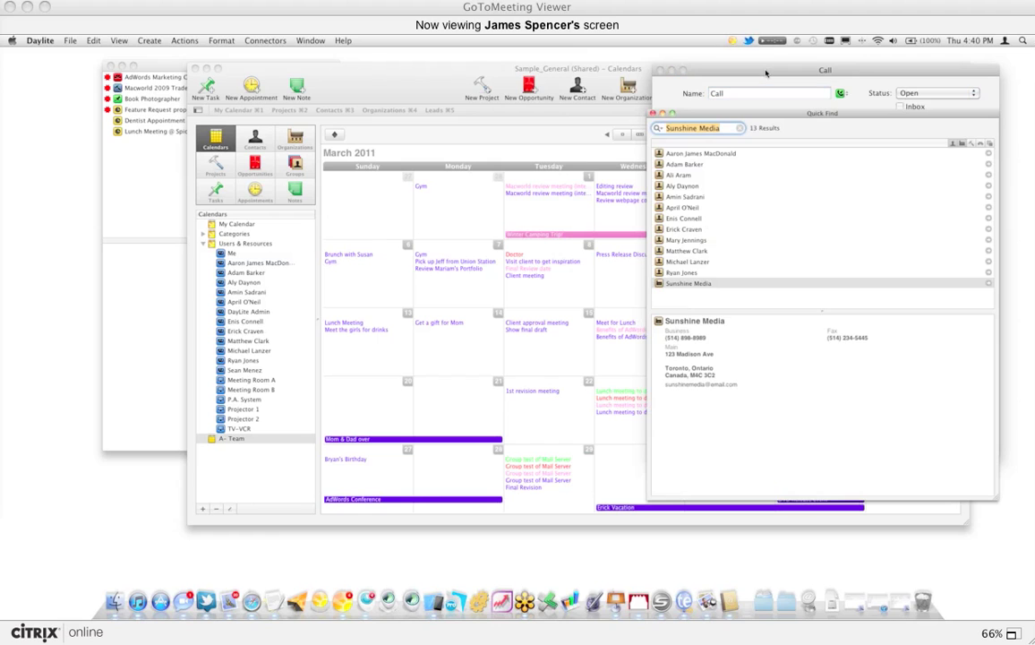
pyautogui.write('mariam')
pyautogui.moveTo(737, 111); pyautogui.dragTo(402, 78)
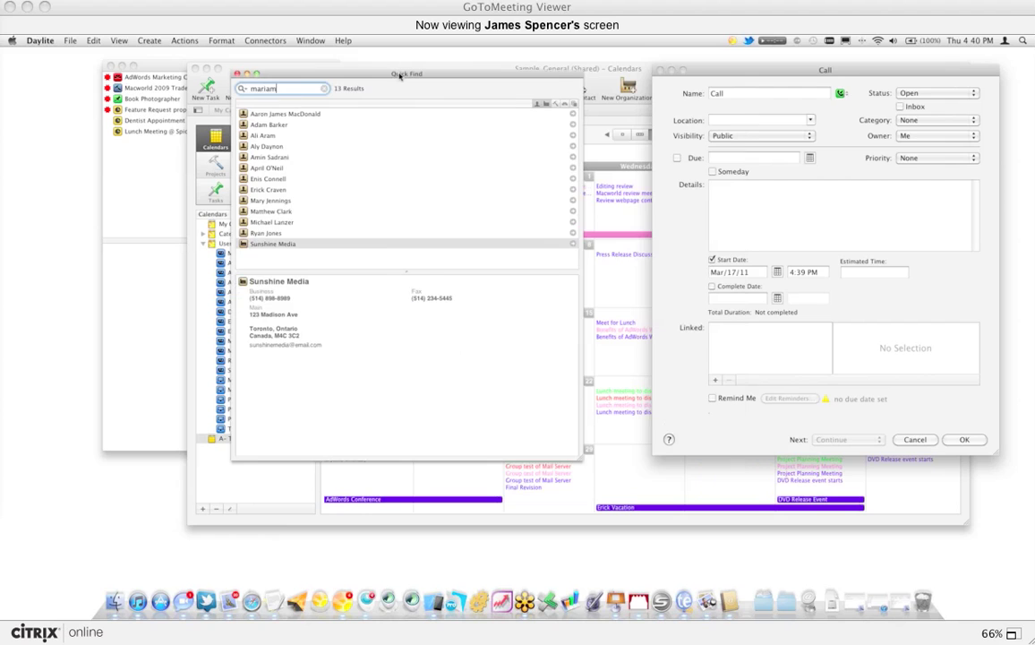
pyautogui.press('Return')
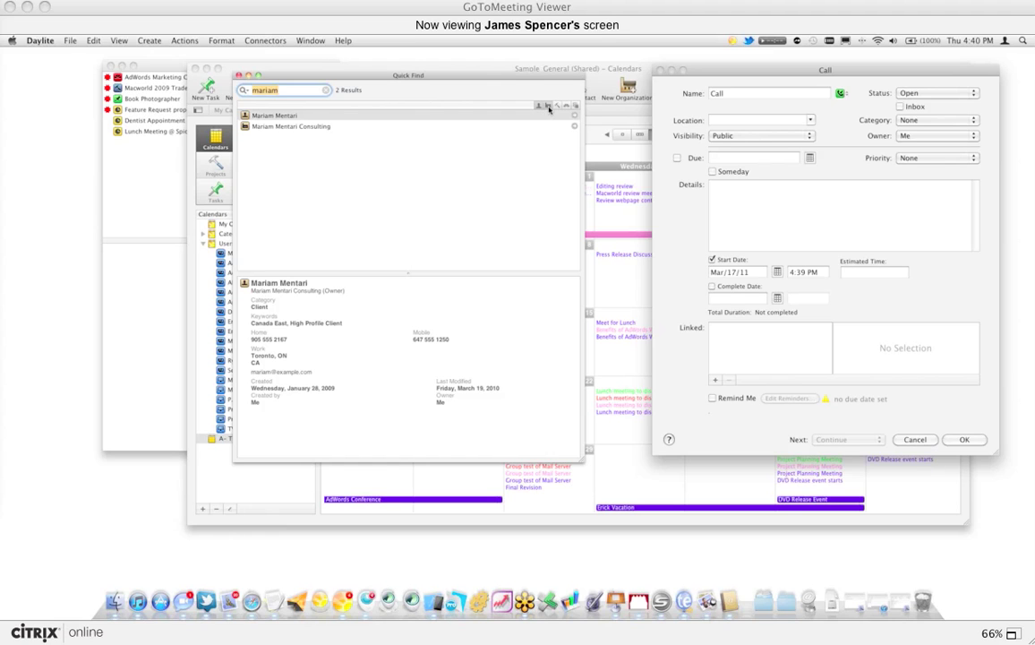
pyautogui.click(268, 117)
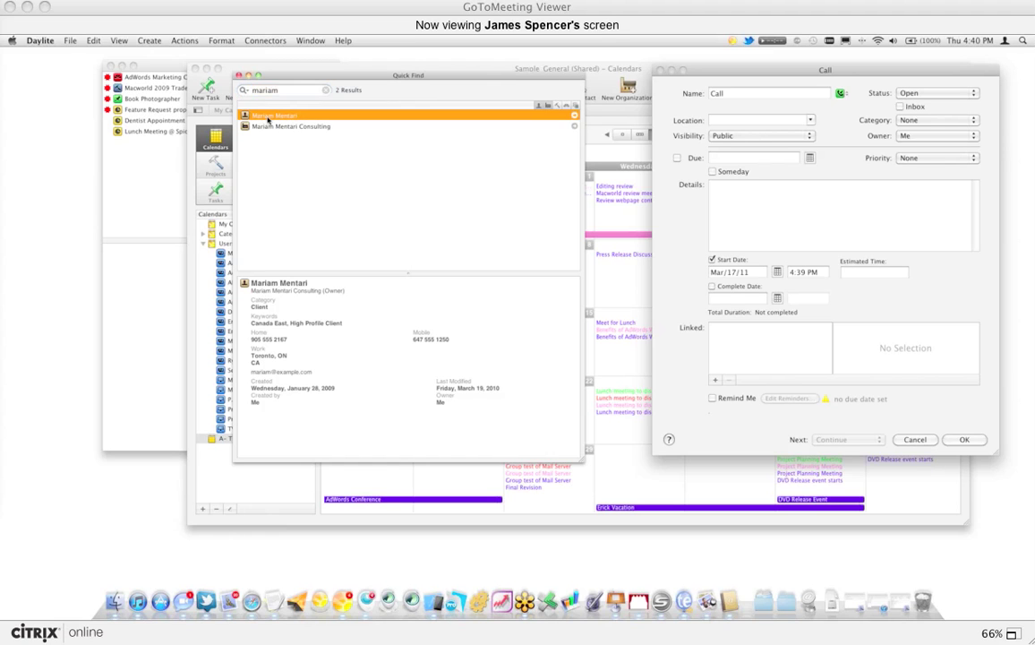
pyautogui.moveTo(268, 118); pyautogui.dragTo(764, 348)
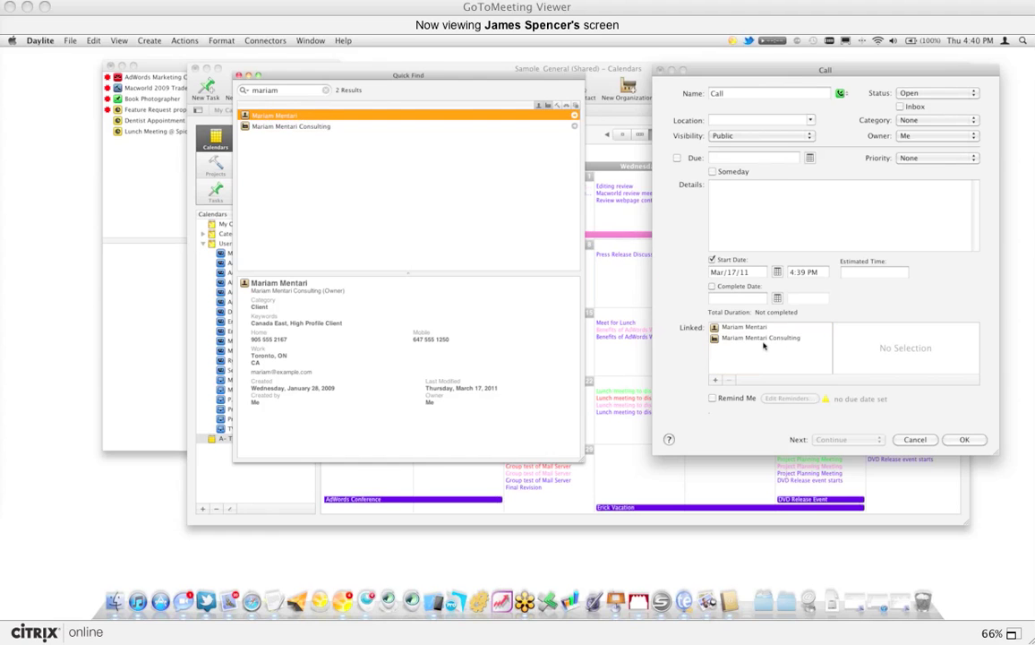
# - Extend the task name with "from" and the contact's first name, and enter the details "Spoke about package A"
pyautogui.click(748, 96)
pyautogui.write('from Mariam')
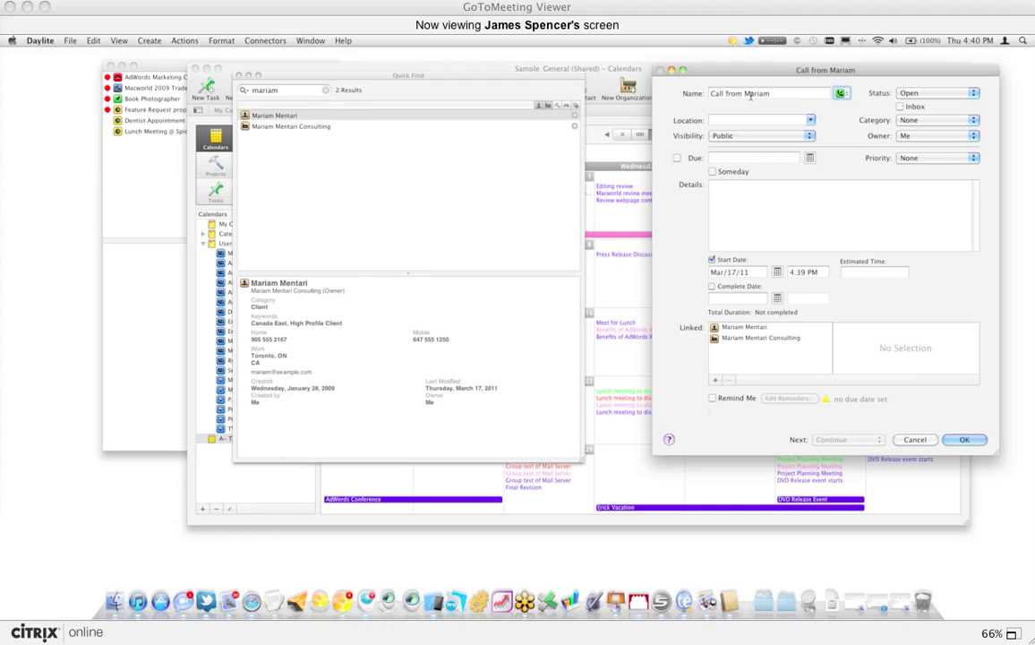
pyautogui.click(754, 197)
pyautogui.write('Spoke about package A')
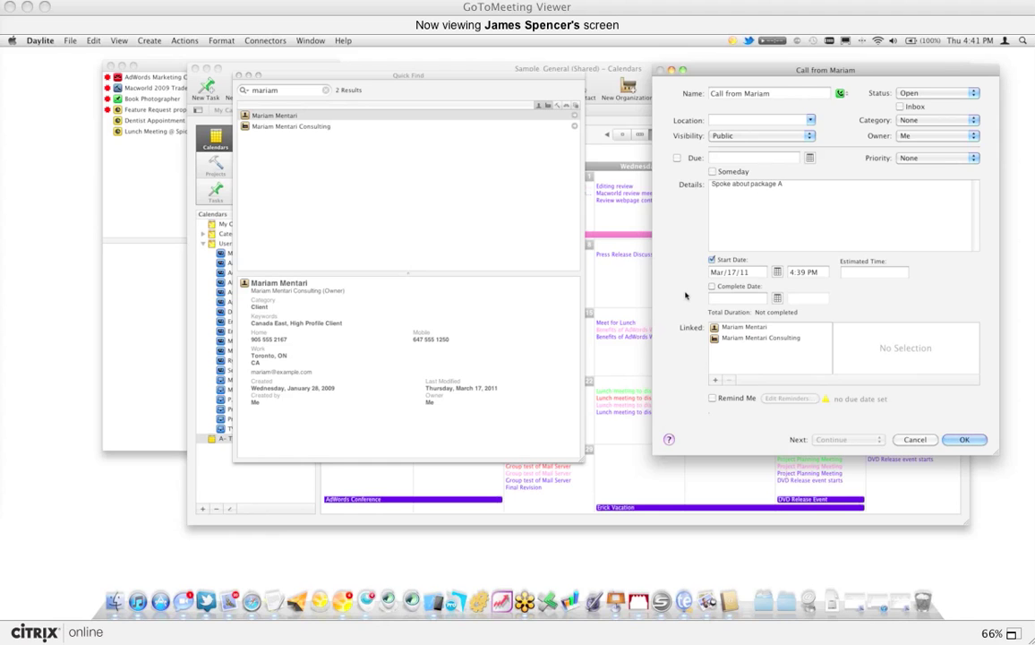
# - Mark the call task complete with the current date, choose Follow-up Task as the next action, and save it
pyautogui.moveTo(817, 70); pyautogui.dragTo(781, 62)
pyautogui.click(686, 279)
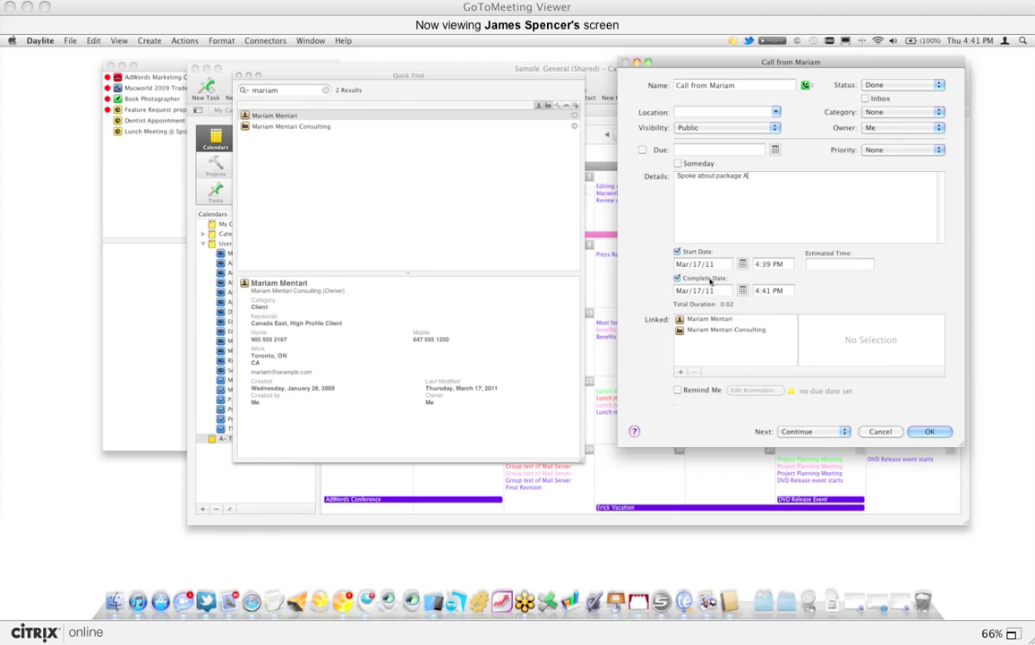
pyautogui.click(813, 431)
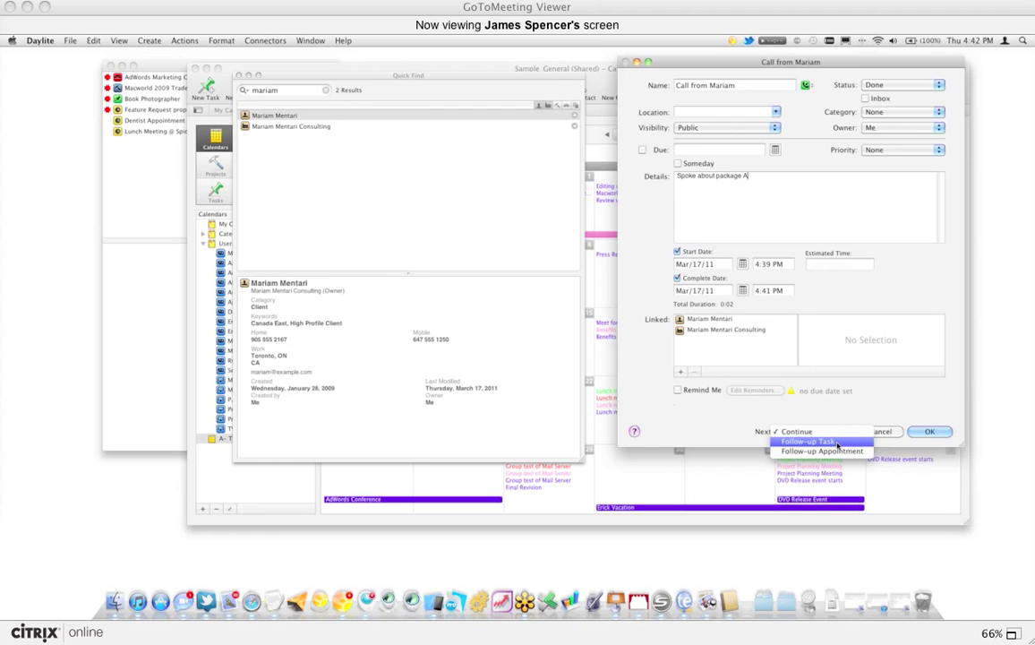
pyautogui.click(837, 442)
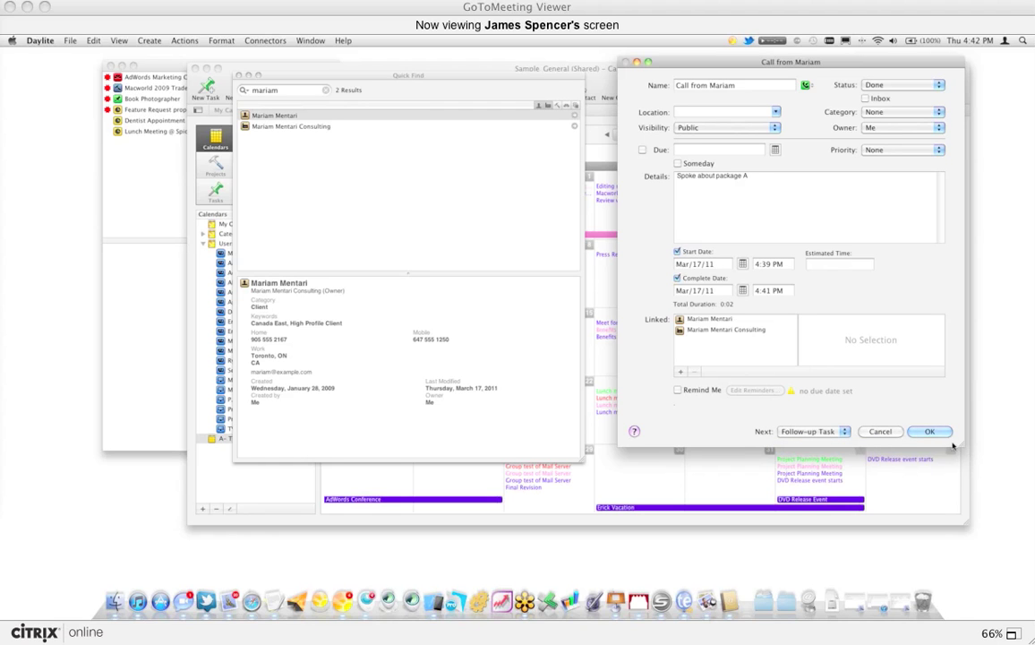
pyautogui.click(924, 433)
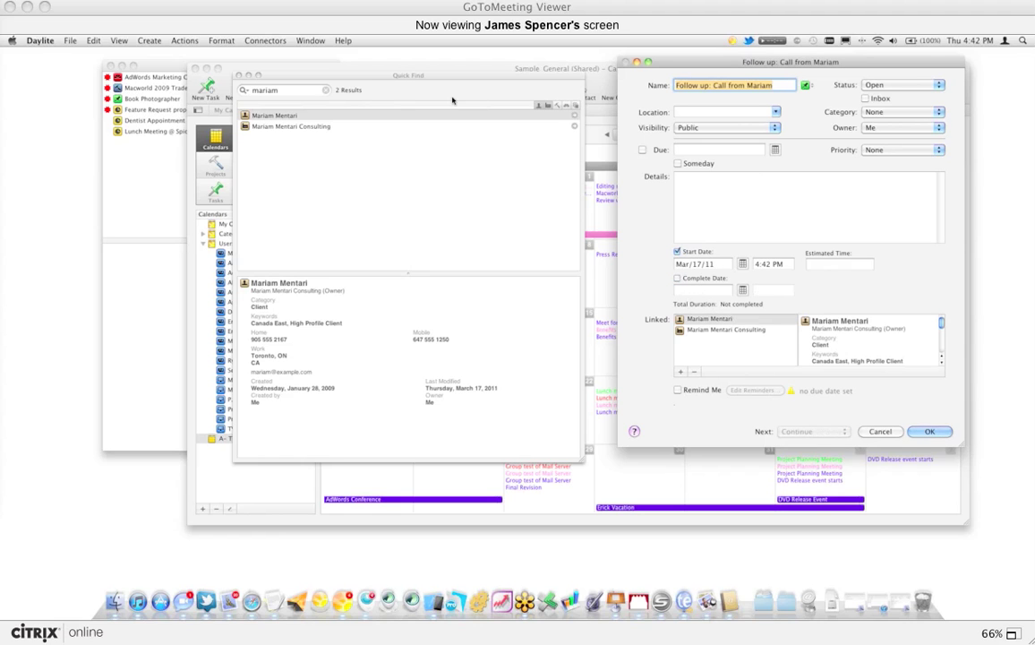
# - Open the linked contact's record and examine its activity history, enlarging the area showing the logged call's details
pyautogui.moveTo(458, 78); pyautogui.dragTo(358, 73)
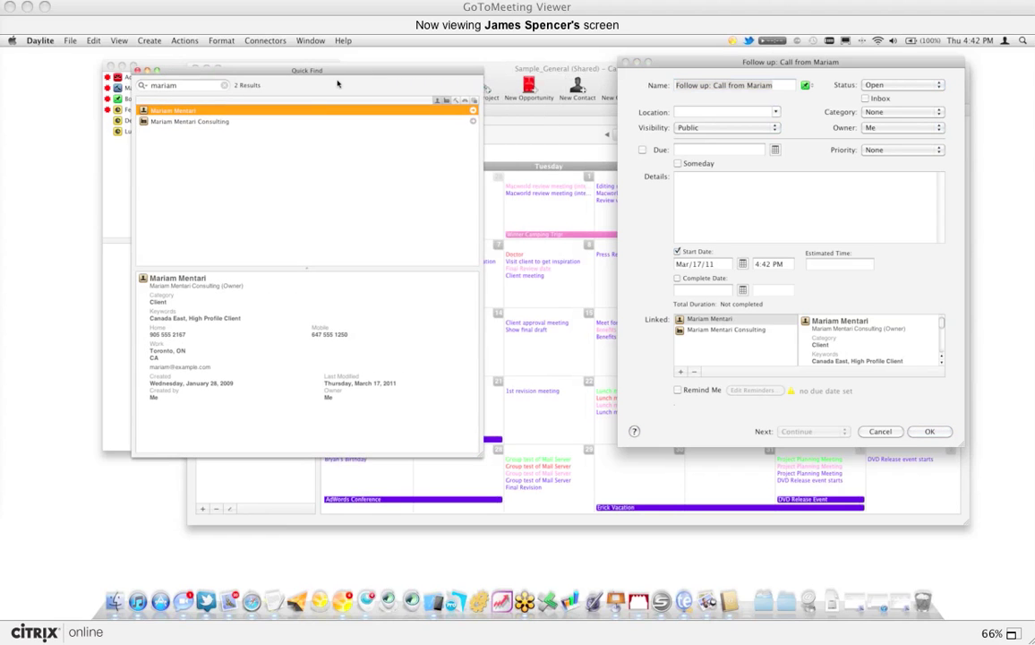
pyautogui.doubleClick(180, 111)
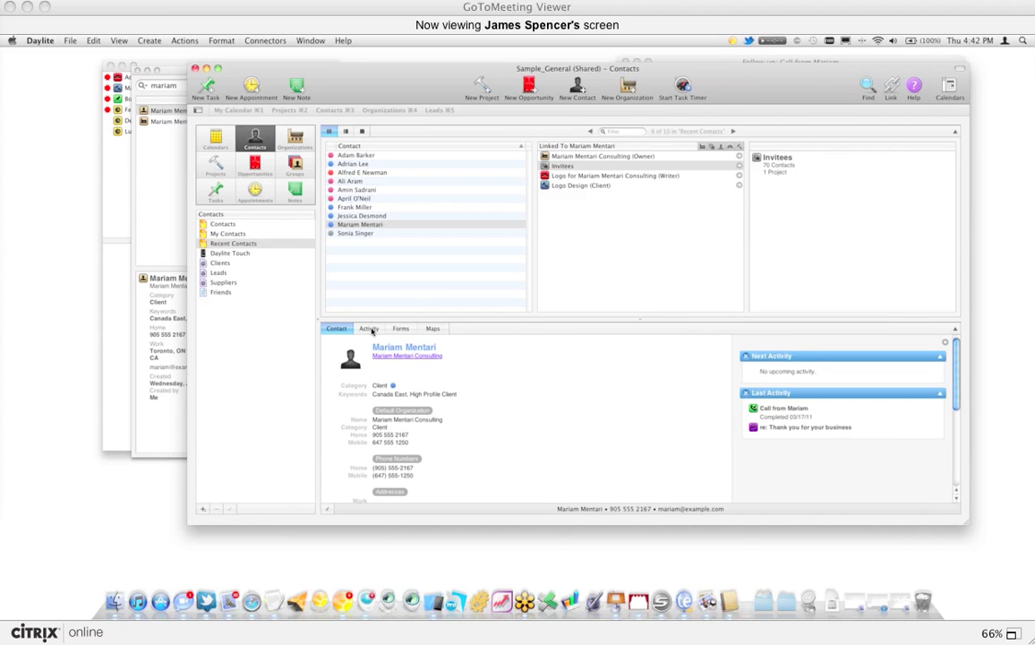
pyautogui.click(369, 328)
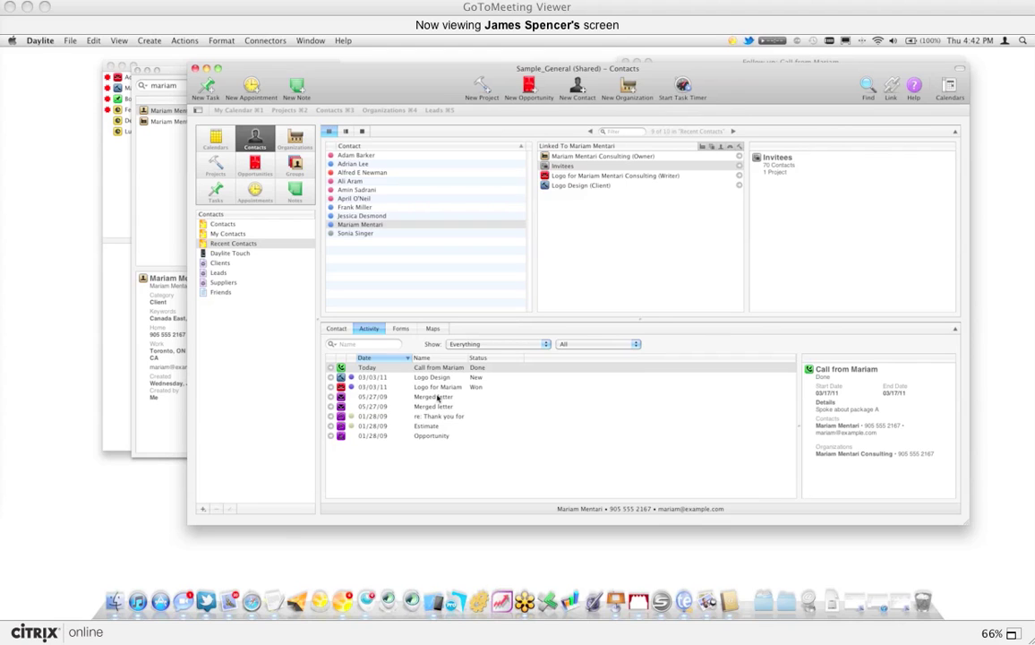
pyautogui.moveTo(650, 320); pyautogui.dragTo(649, 288)
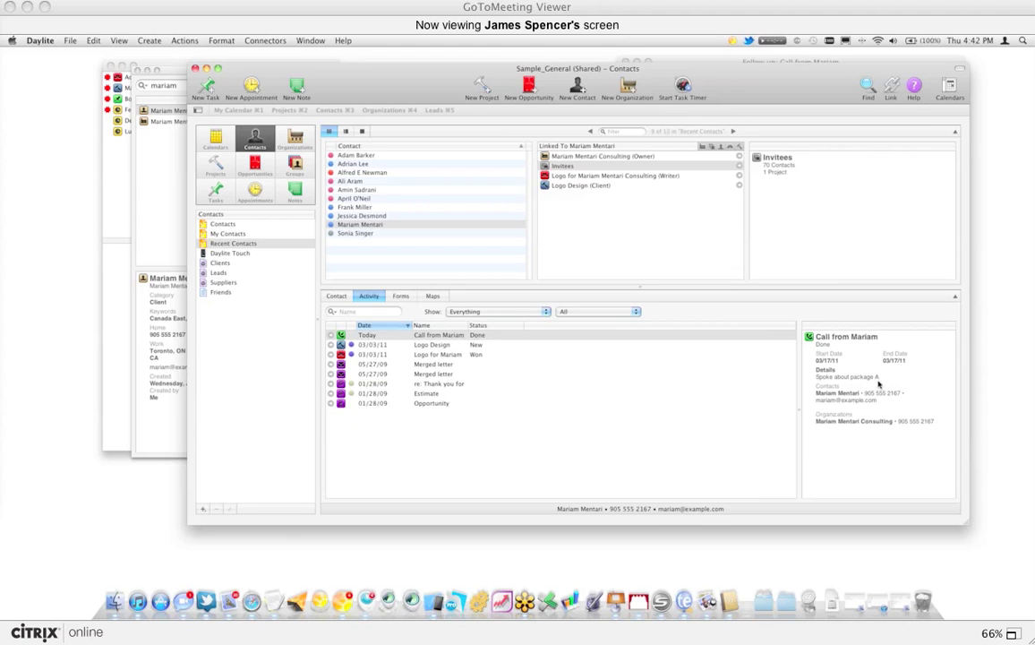
pyautogui.moveTo(794, 408); pyautogui.dragTo(726, 408)
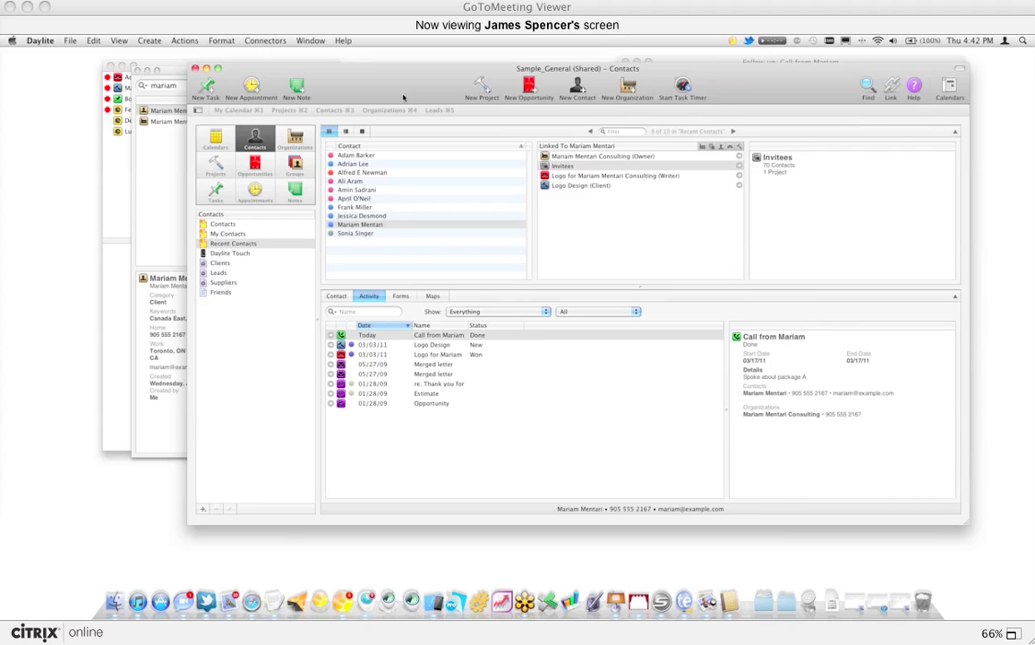
# - Return to the follow-up task and set its due date using the phrase "next week"
pyautogui.press('super+shift+f')
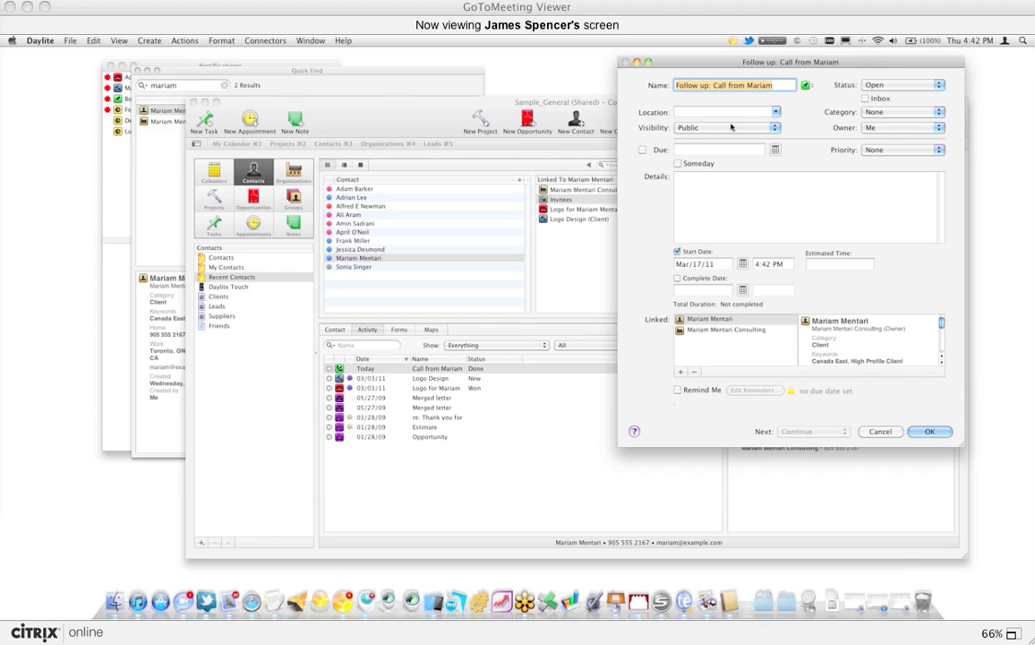
pyautogui.click(688, 148)
pyautogui.write('next we')
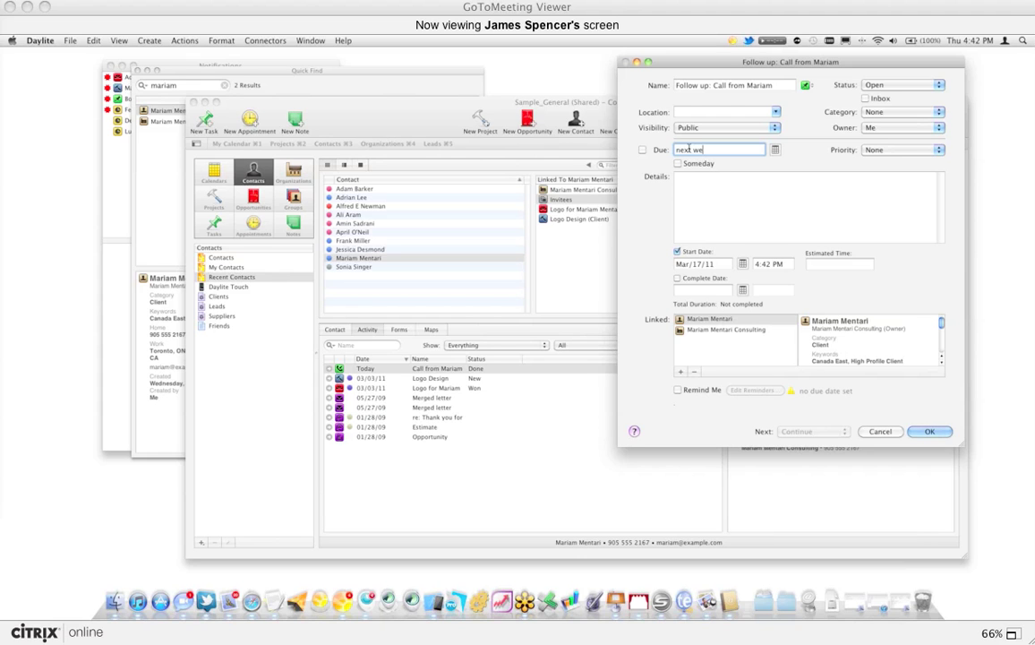
pyautogui.write('ek')
pyautogui.press('Tab')
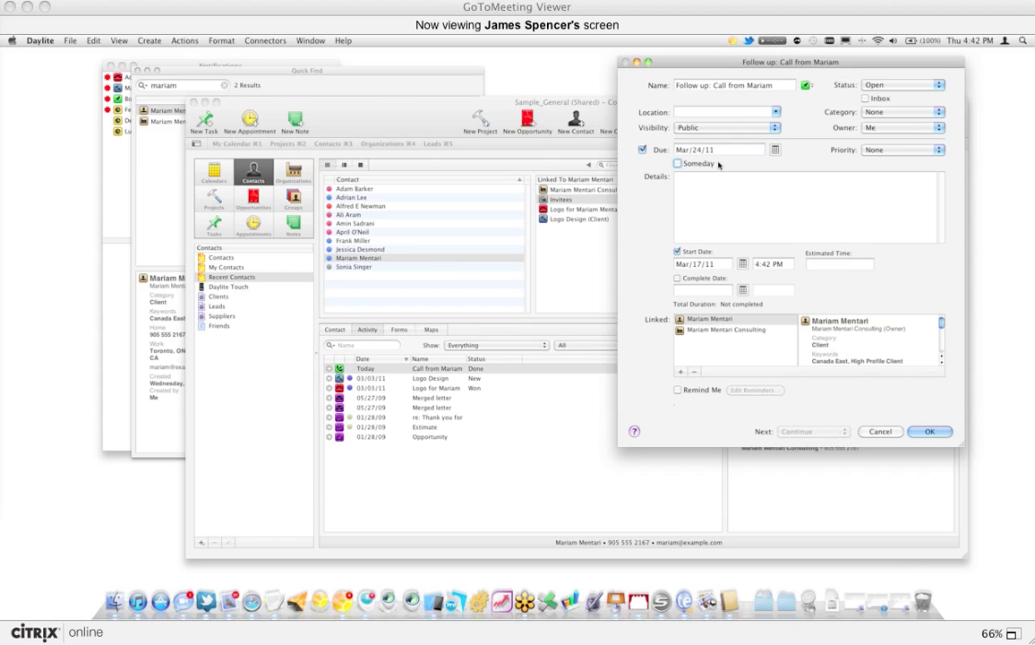
# - Change the follow-up task's due date to Mar/23/11 with the calendar picker and set it back to Mar/24/11
pyautogui.click(775, 153)
pyautogui.click(820, 215)
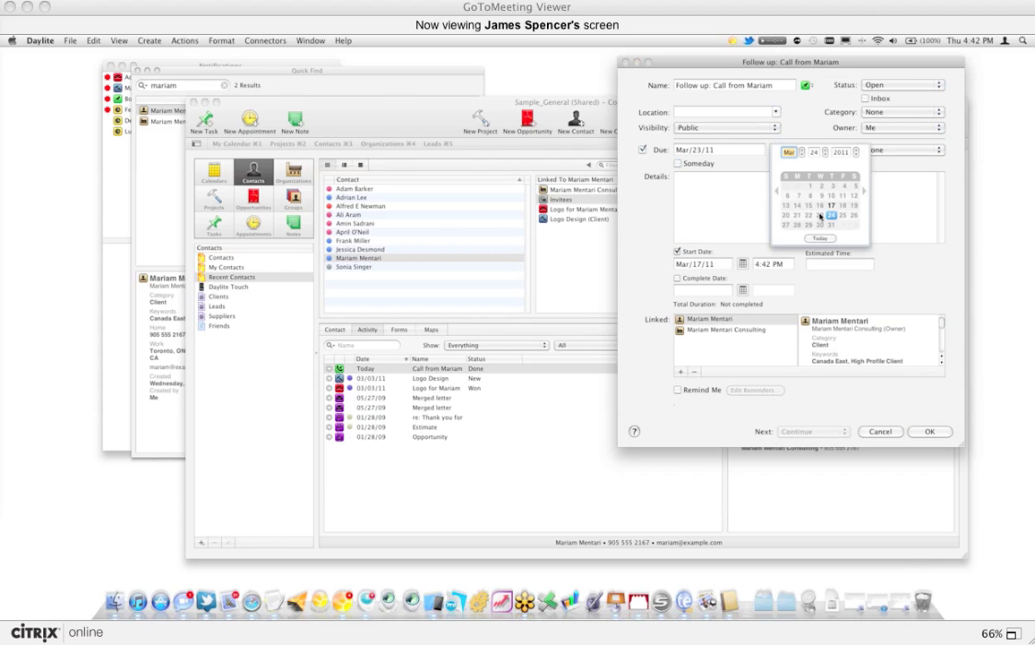
pyautogui.click(730, 150)
pyautogui.tripleClick(731, 151)
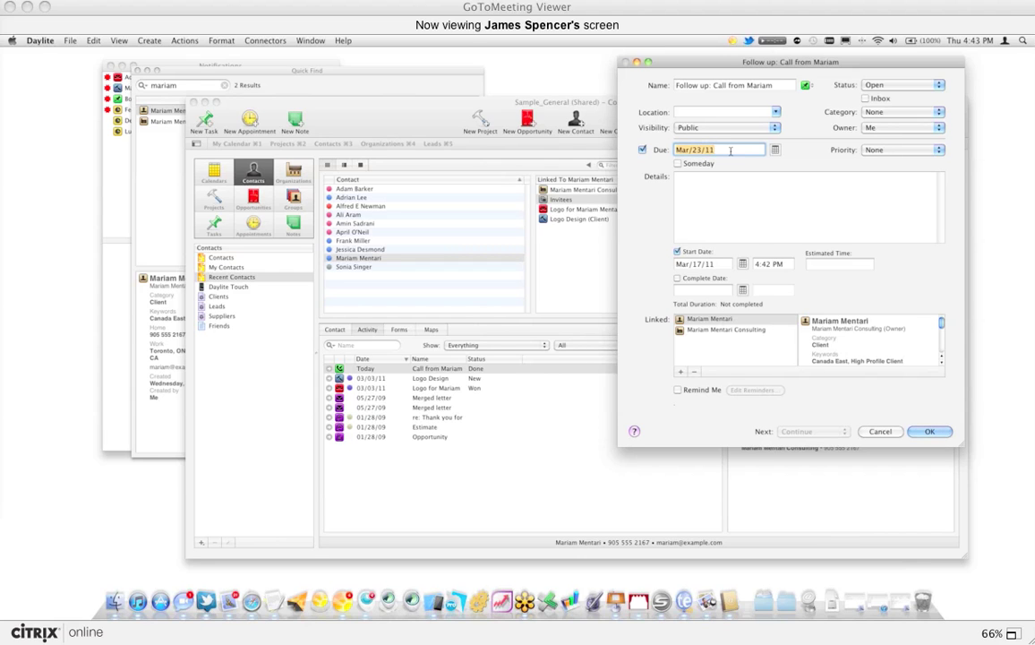
pyautogui.write('Mar/24/11')
pyautogui.press('Tab')
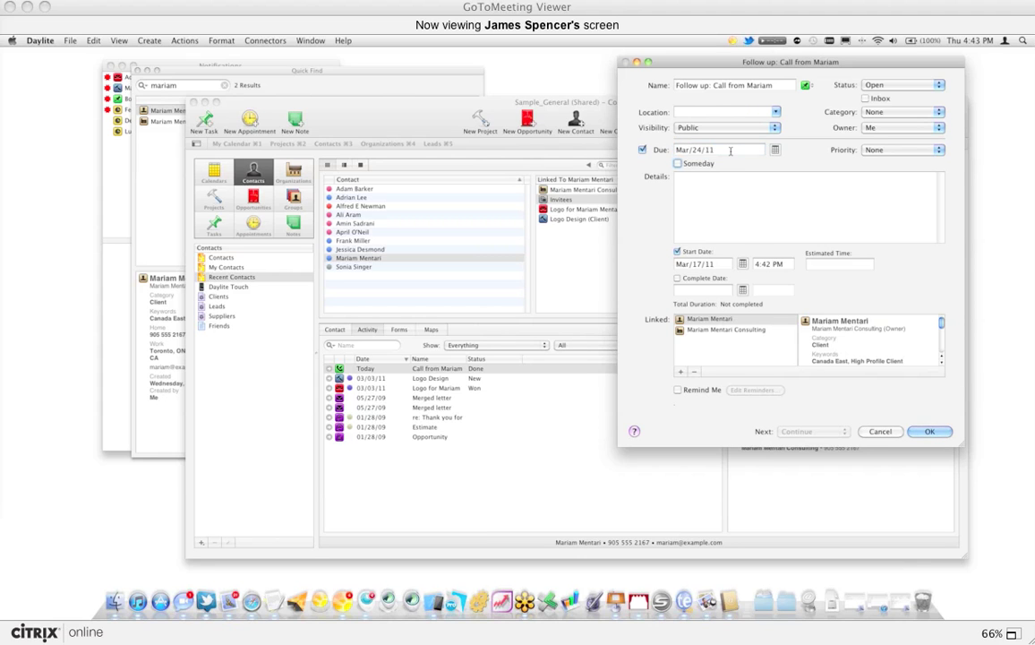
# - Change the follow-up task's due date to Mar/19/11 and restore it to Mar/24/11
pyautogui.tripleClick(730, 151)
pyautogui.write('Mar/19/11')
pyautogui.press('Tab')
pyautogui.doubleClick(700, 150)
pyautogui.write('24')
pyautogui.press('Tab')
# - Turn on a reminder for the follow-up task and open its reminder settings
pyautogui.click(700, 392)
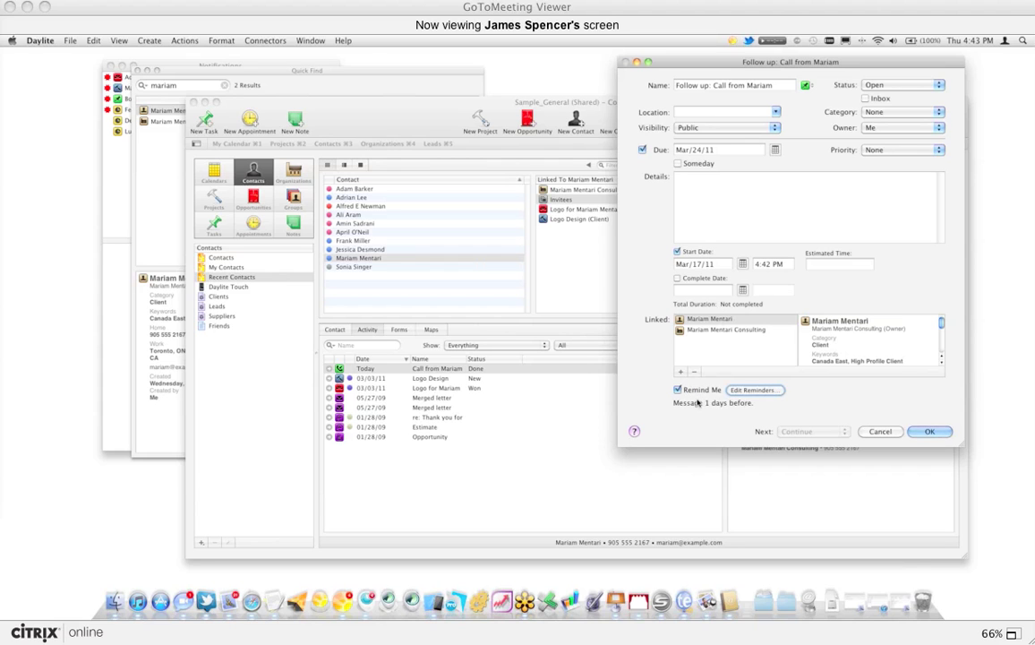
pyautogui.click(757, 392)
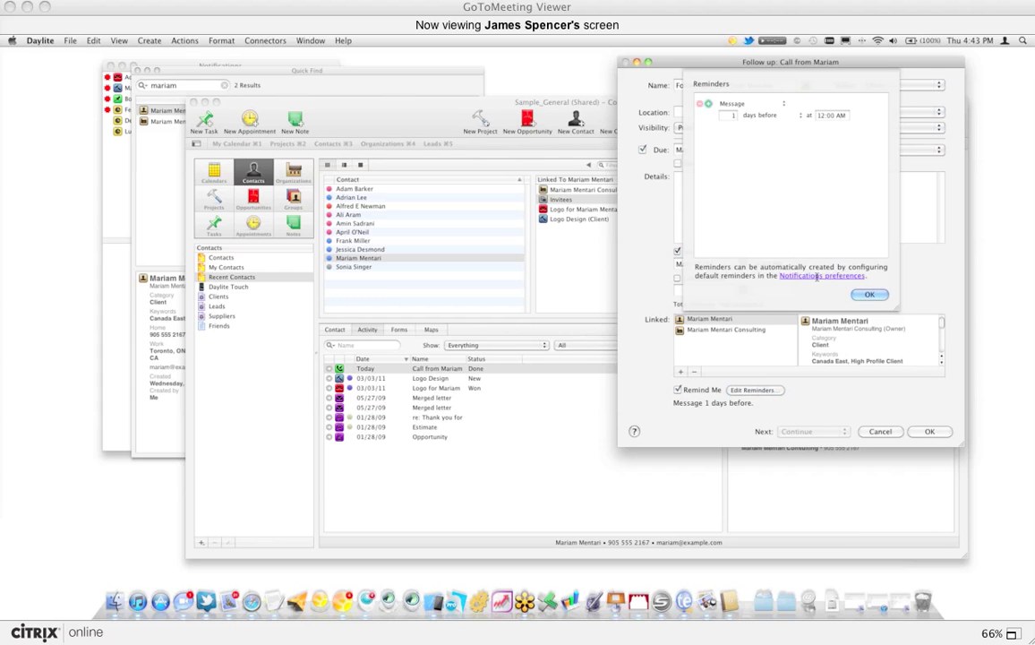
# - Examine the default reminders for appointments and tasks in the notifications preferences, and close the preferences
pyautogui.click(818, 279)
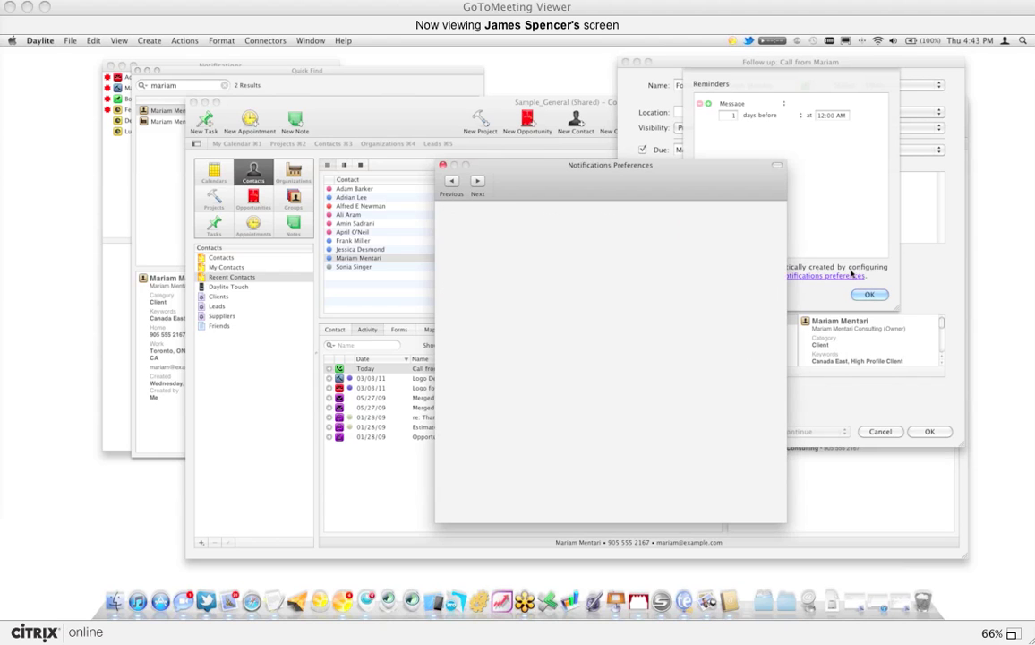
pyautogui.moveTo(678, 165); pyautogui.dragTo(670, 150)
pyautogui.moveTo(495, 196); pyautogui.dragTo(421, 164)
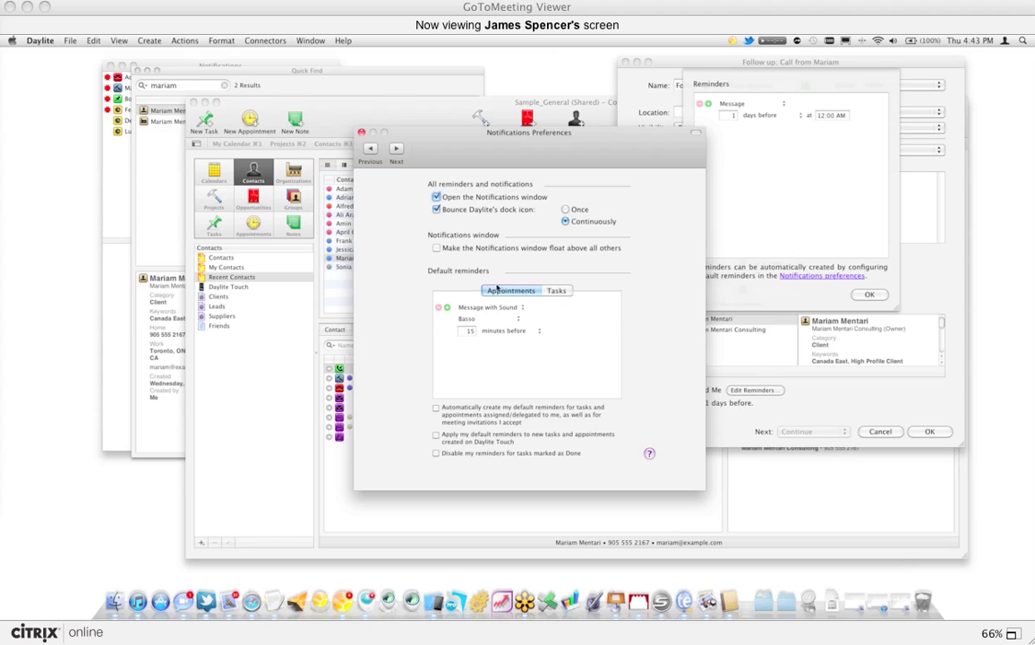
pyautogui.click(557, 291)
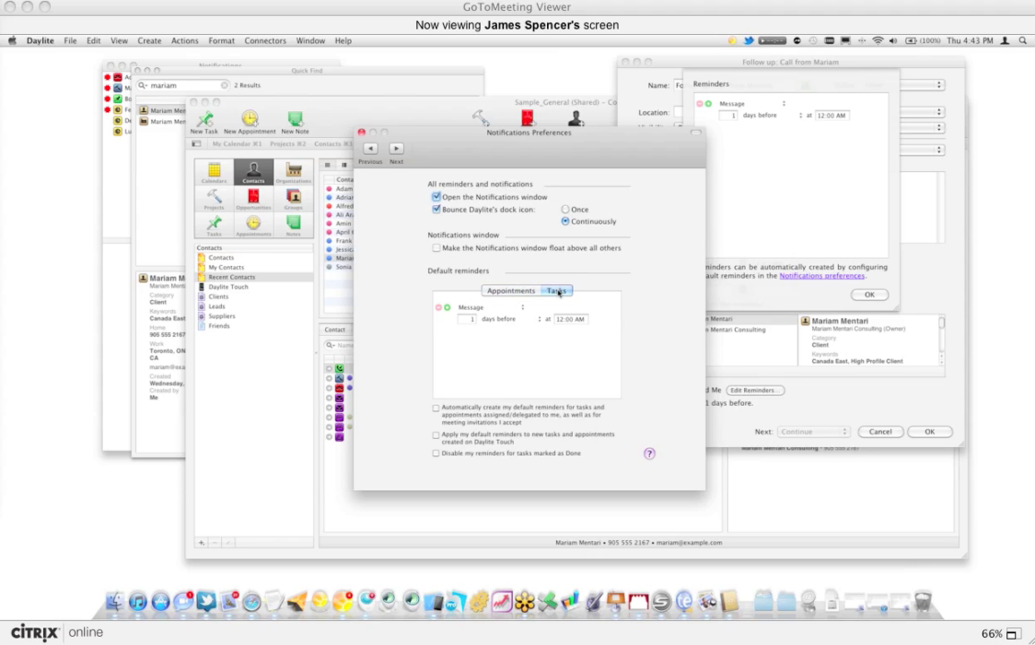
pyautogui.click(371, 149)
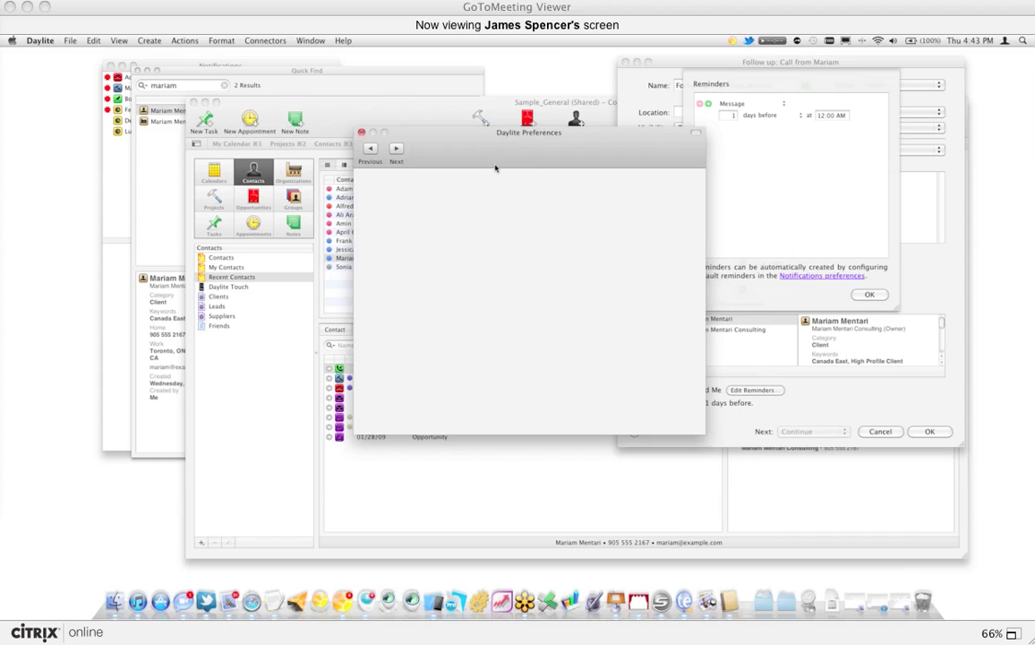
pyautogui.press('super+w')
# - Accept the reminder settings and save the follow-up task
pyautogui.click(869, 293)
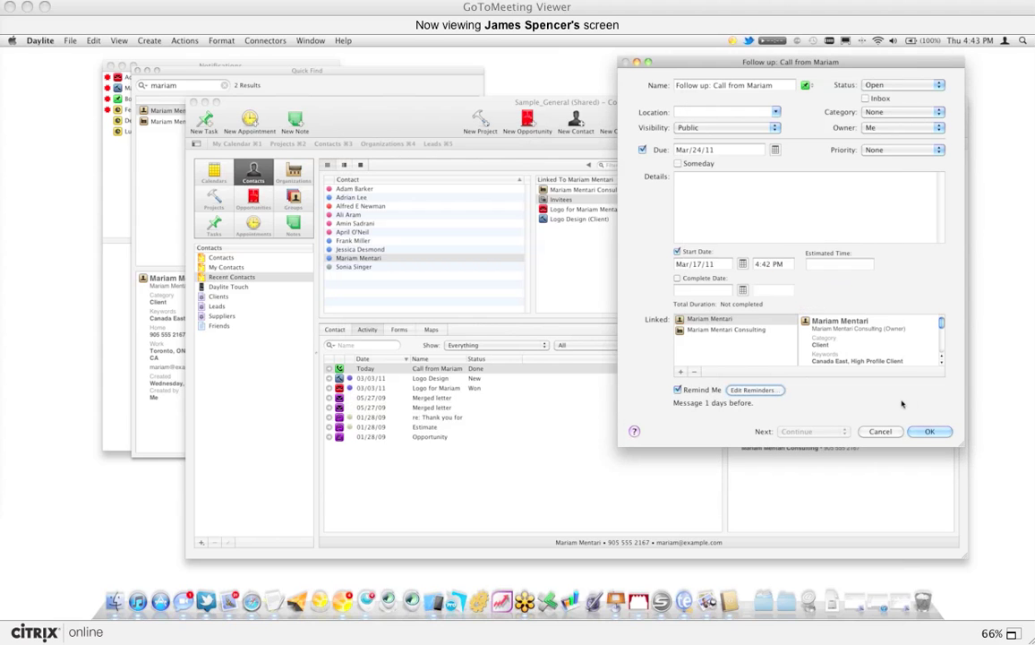
pyautogui.click(929, 432)
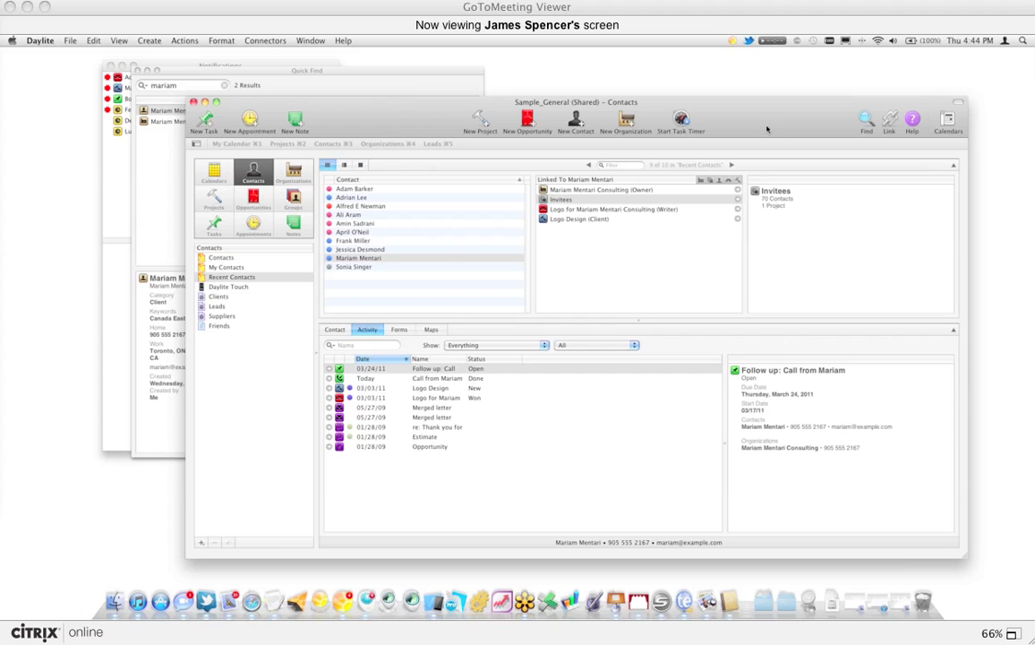
pyautogui.moveTo(766, 130); pyautogui.dragTo(702, 112)
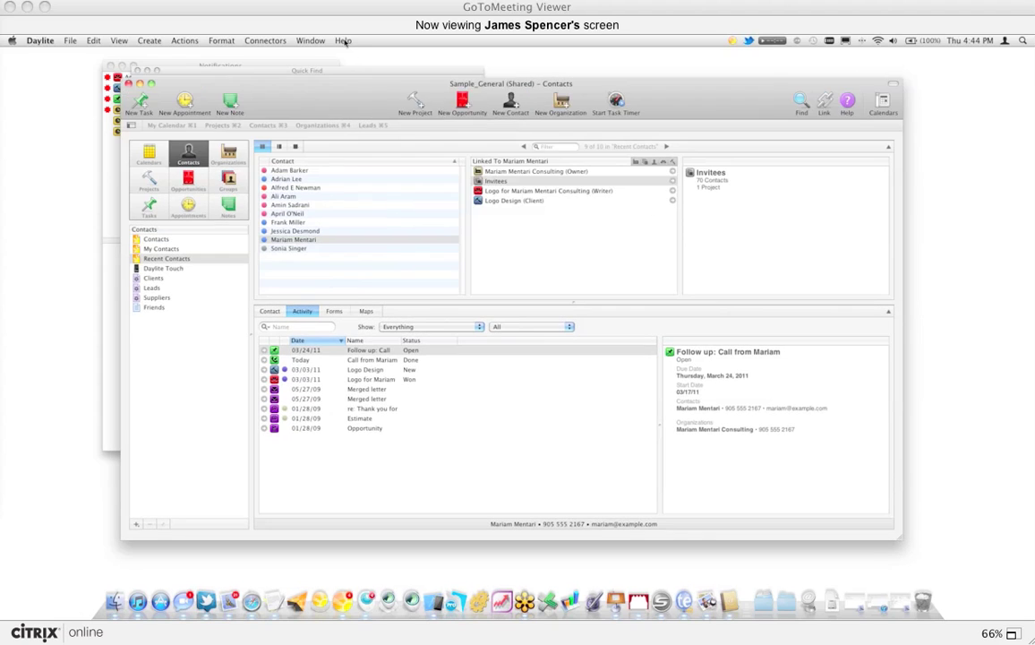
# - Open the Daylite Synchronization Guide, skim through its pages, and close it
pyautogui.click(343, 40)
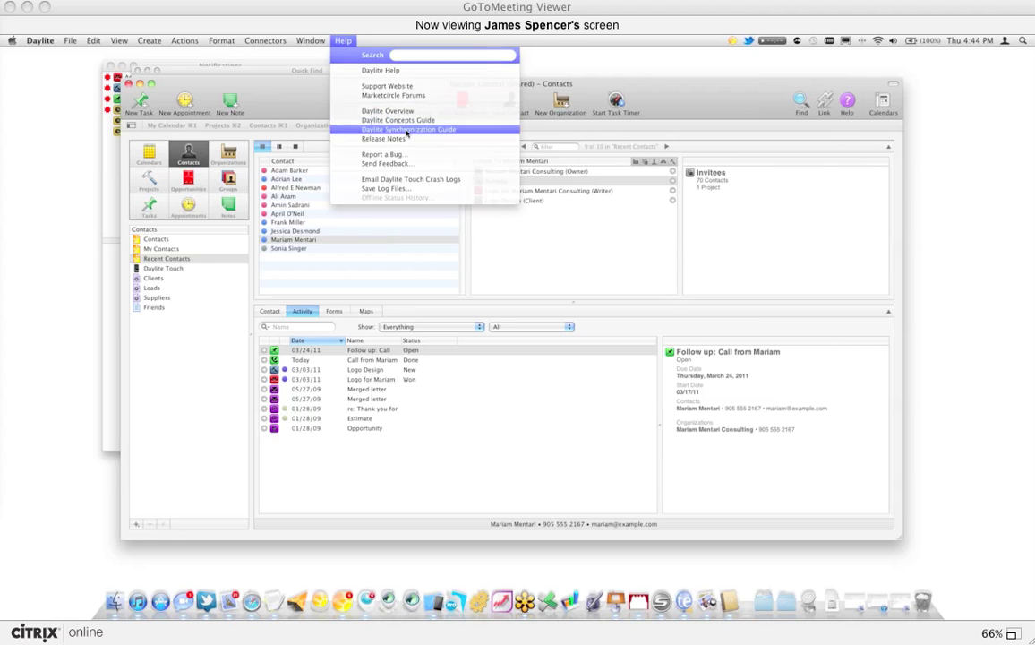
pyautogui.click(408, 131)
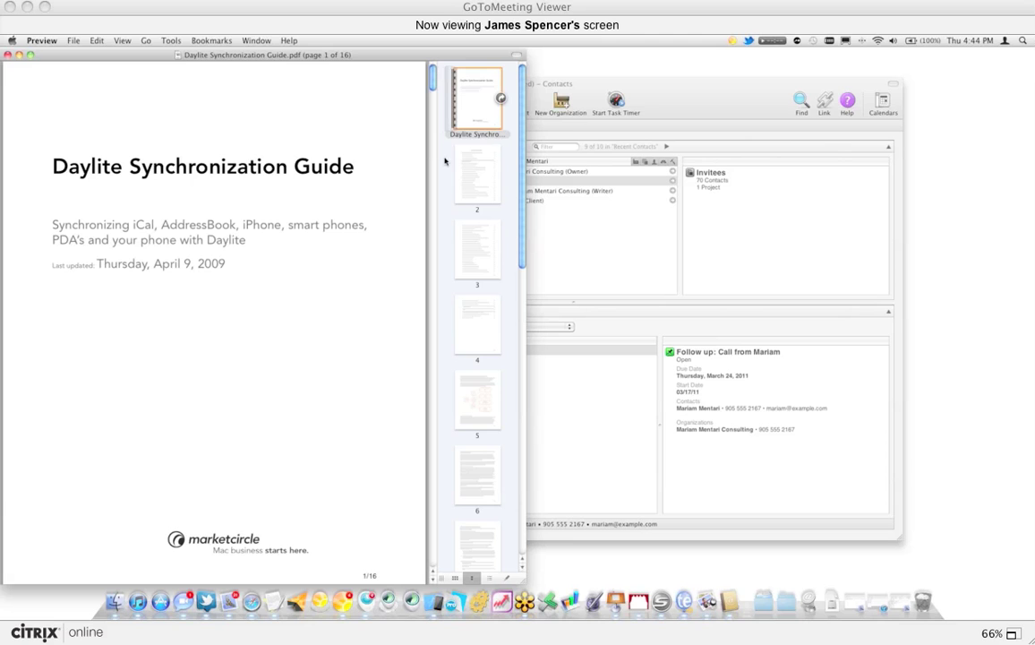
pyautogui.scroll(-10, 454, 163)
pyautogui.scroll(-3, 455, 167)
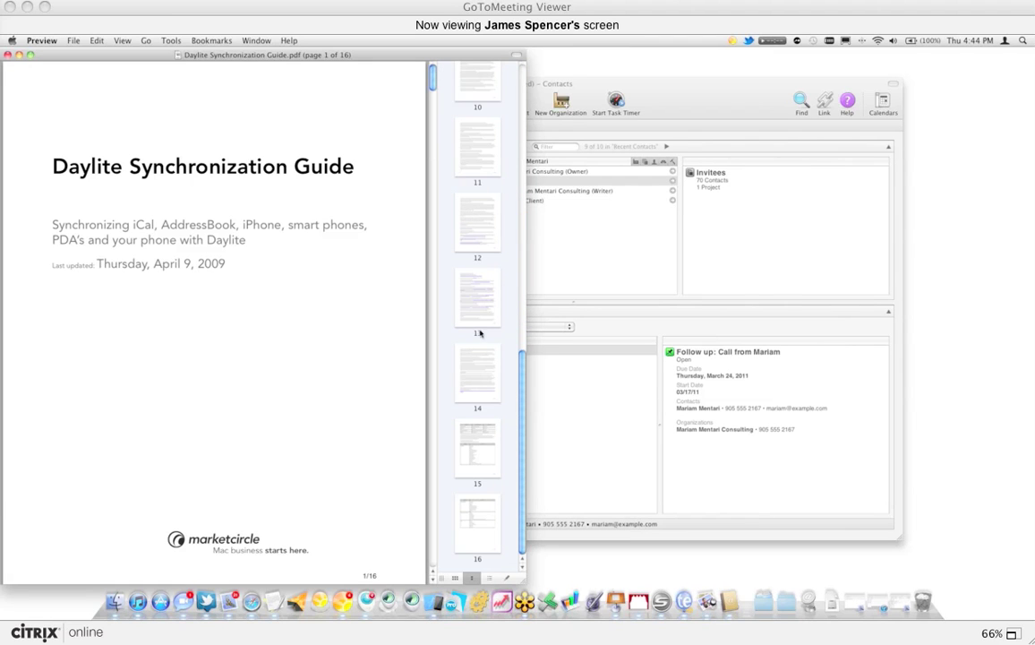
pyautogui.scroll(1, 493, 387)
pyautogui.scroll(5, 492, 387)
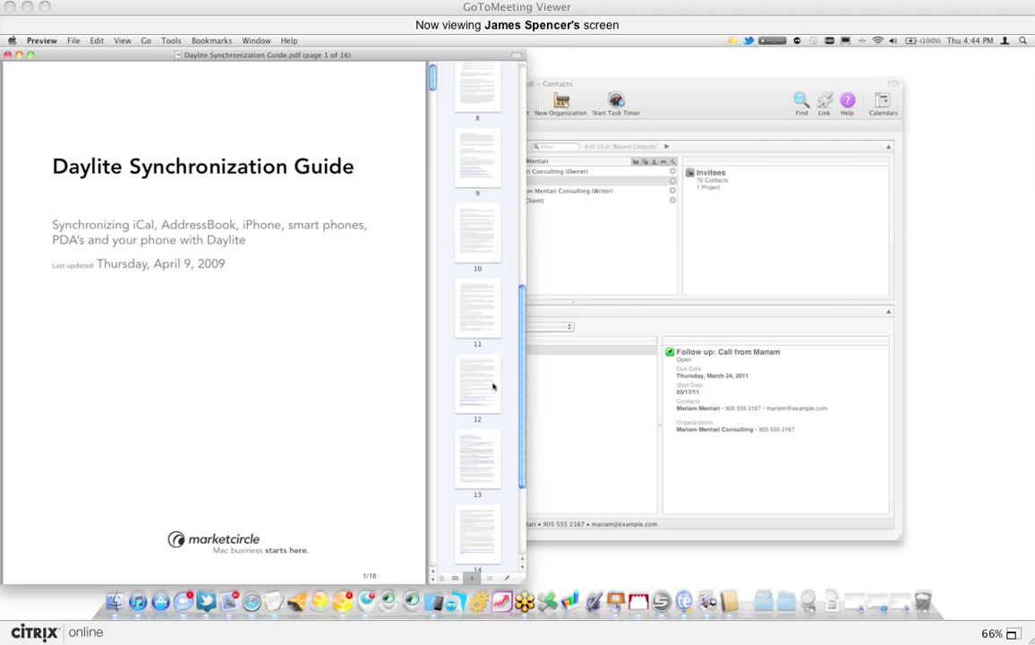
pyautogui.click(8, 56)
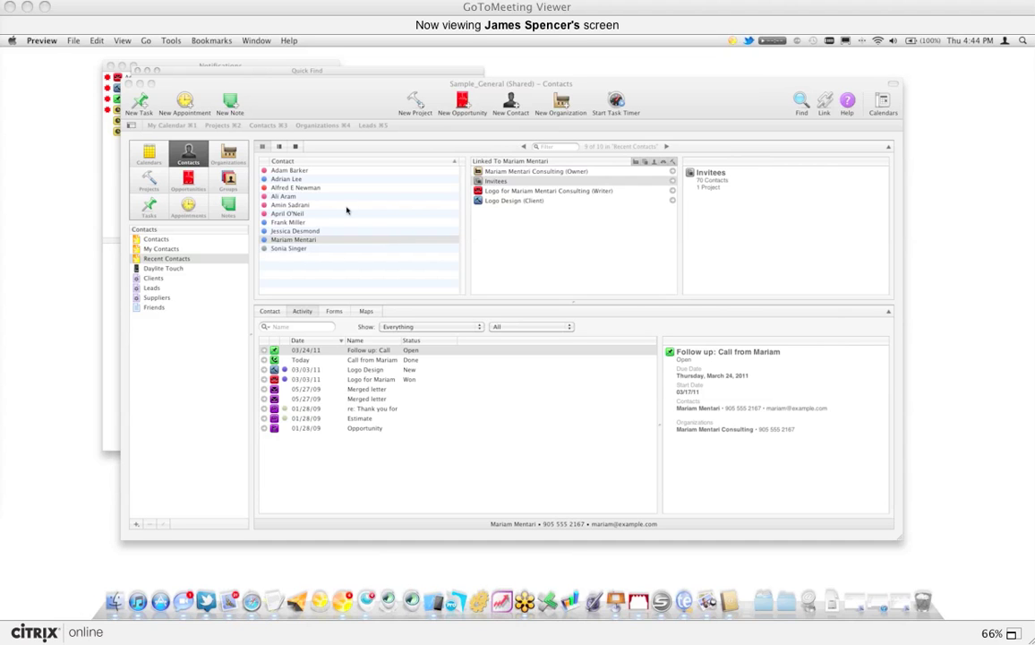
pyautogui.moveTo(348, 113); pyautogui.dragTo(375, 103)
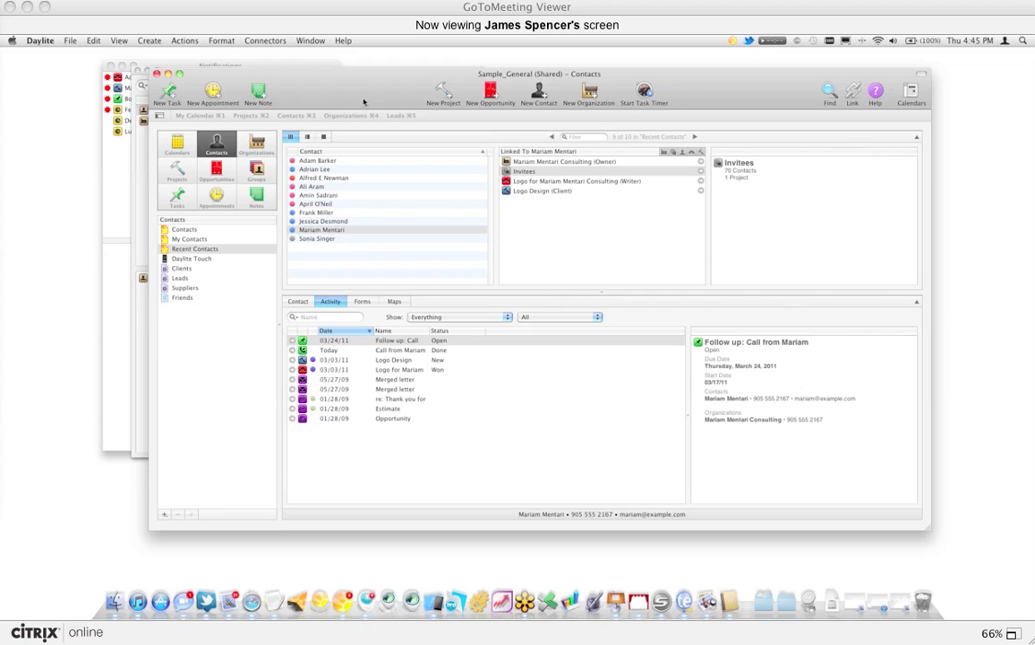
pyautogui.moveTo(363, 102); pyautogui.dragTo(401, 104)
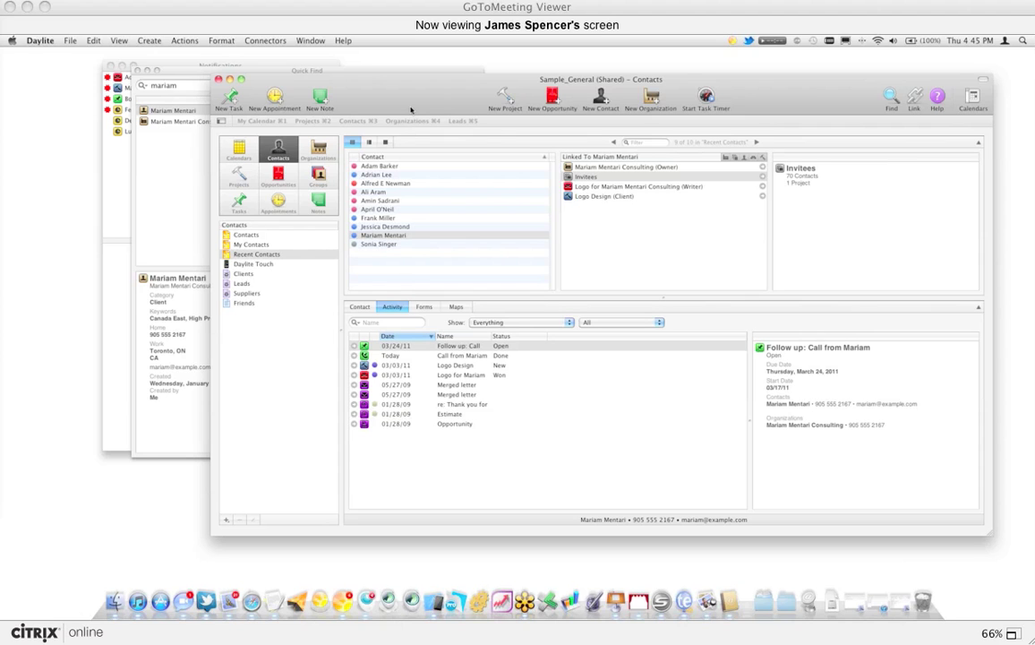
pyautogui.moveTo(408, 110); pyautogui.dragTo(369, 100)
# - Start a new email to the selected client contact in Mail and connect the message's side pane to the main Daylite database
pyautogui.click(346, 226)
pyautogui.click(183, 40)
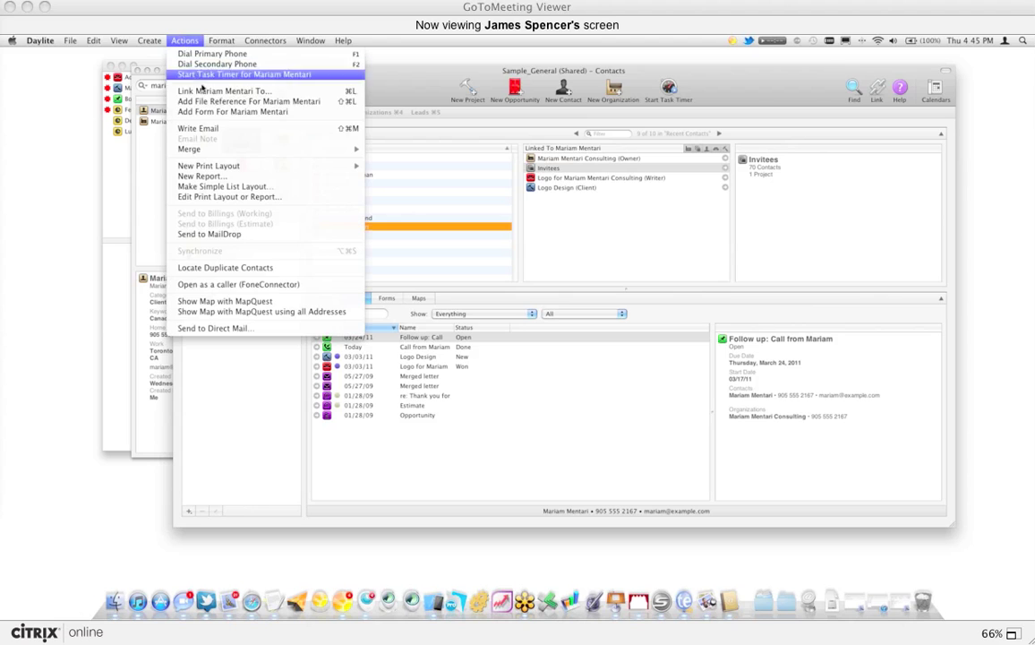
pyautogui.click(325, 130)
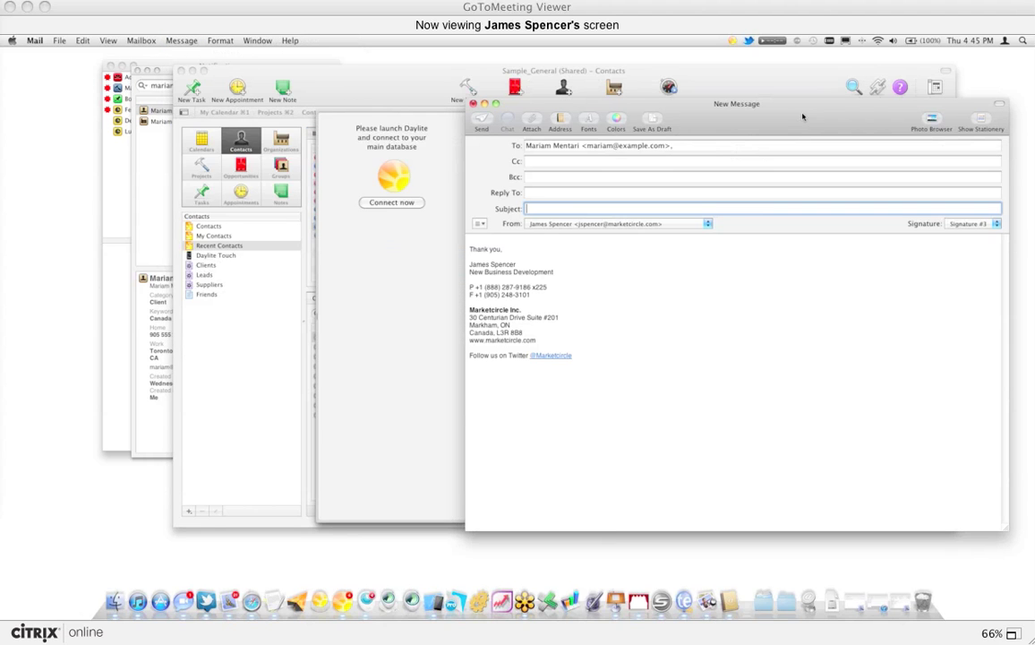
pyautogui.moveTo(802, 116); pyautogui.dragTo(642, 104)
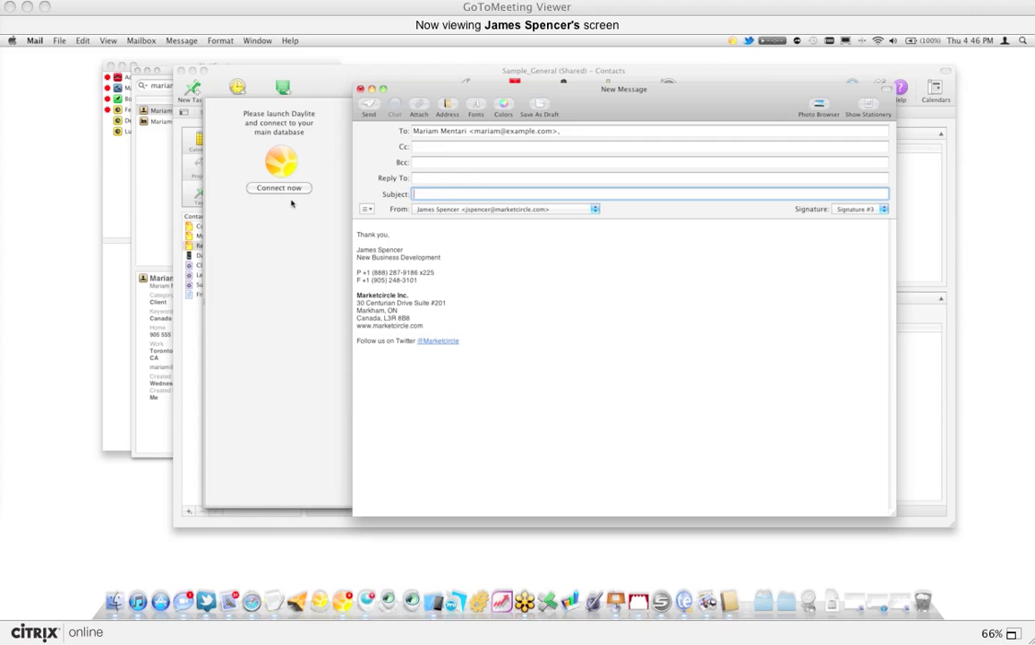
pyautogui.click(281, 189)
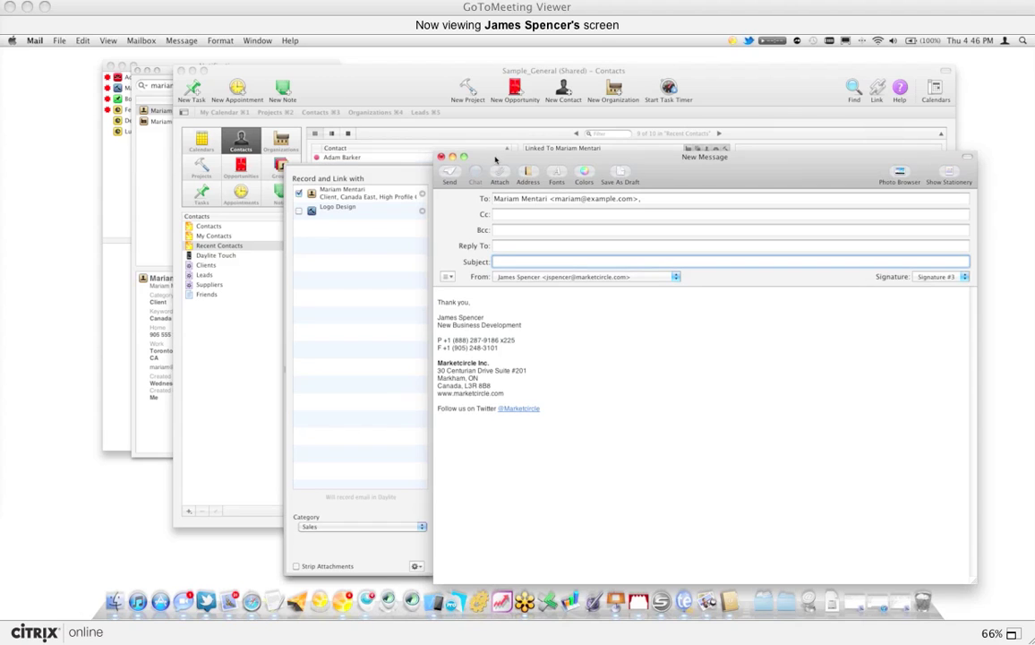
pyautogui.moveTo(496, 159); pyautogui.dragTo(423, 113)
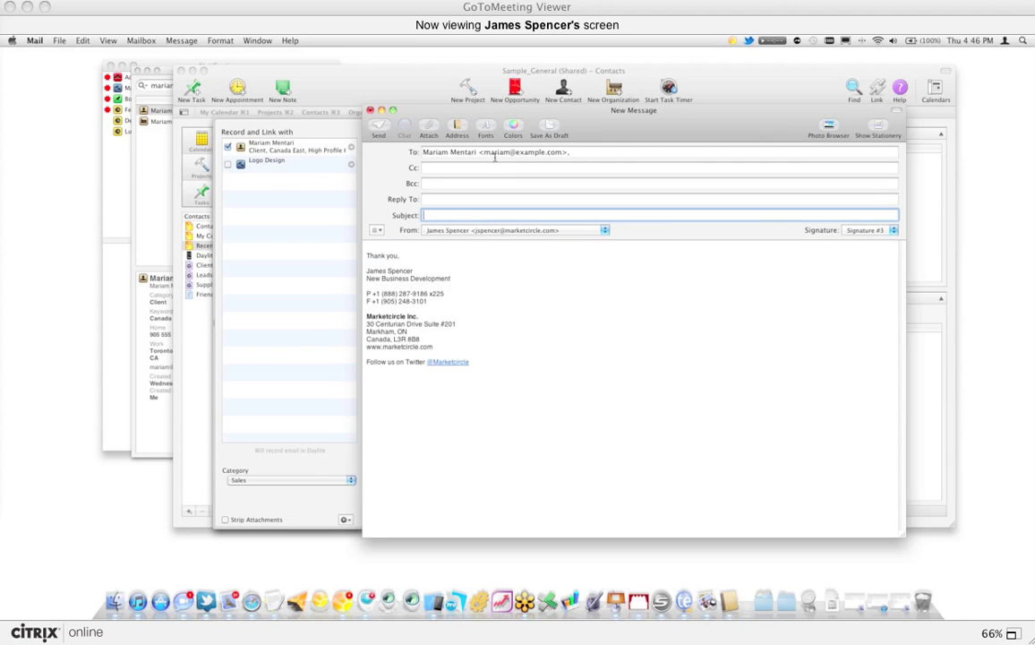
# - Open the linked contact's record from the draft email, view its details, and close it without changes
pyautogui.doubleClick(309, 153)
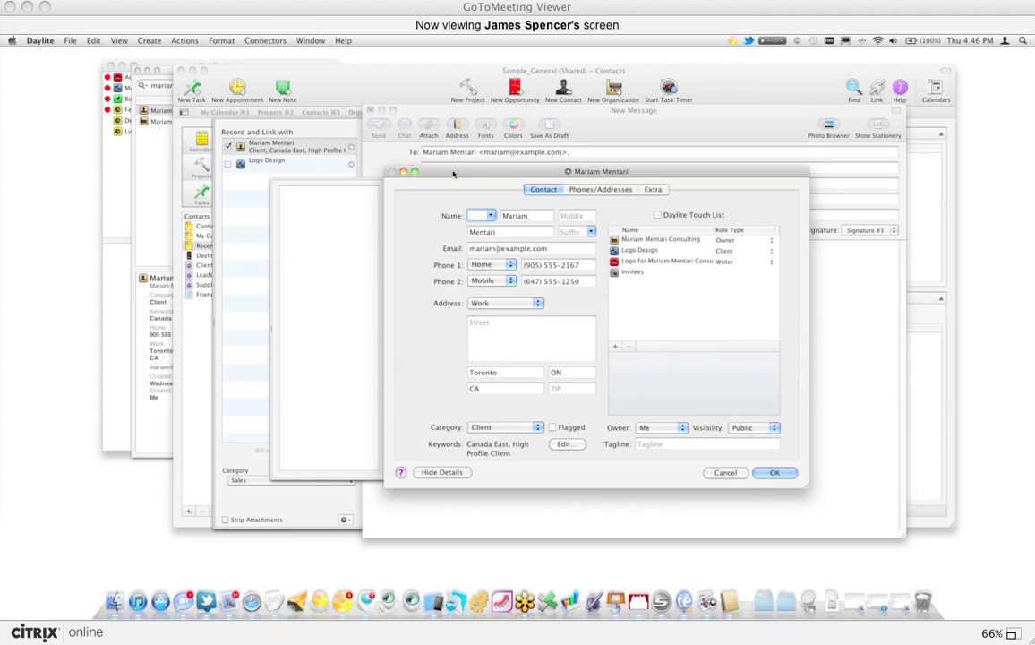
pyautogui.moveTo(450, 176); pyautogui.dragTo(487, 187)
pyautogui.moveTo(527, 218); pyautogui.dragTo(500, 170)
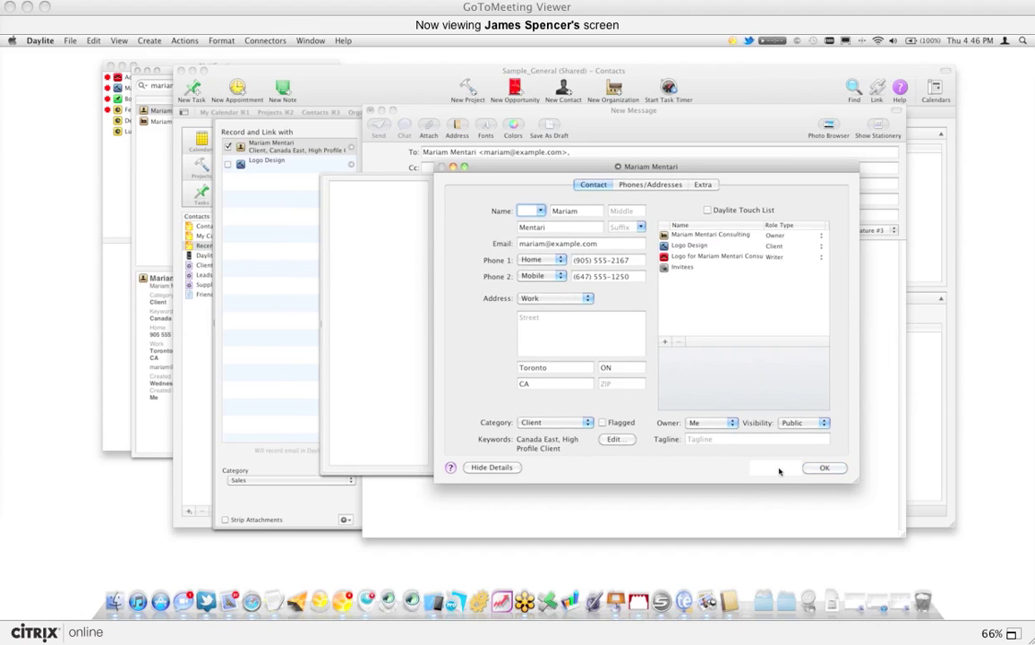
pyautogui.click(772, 468)
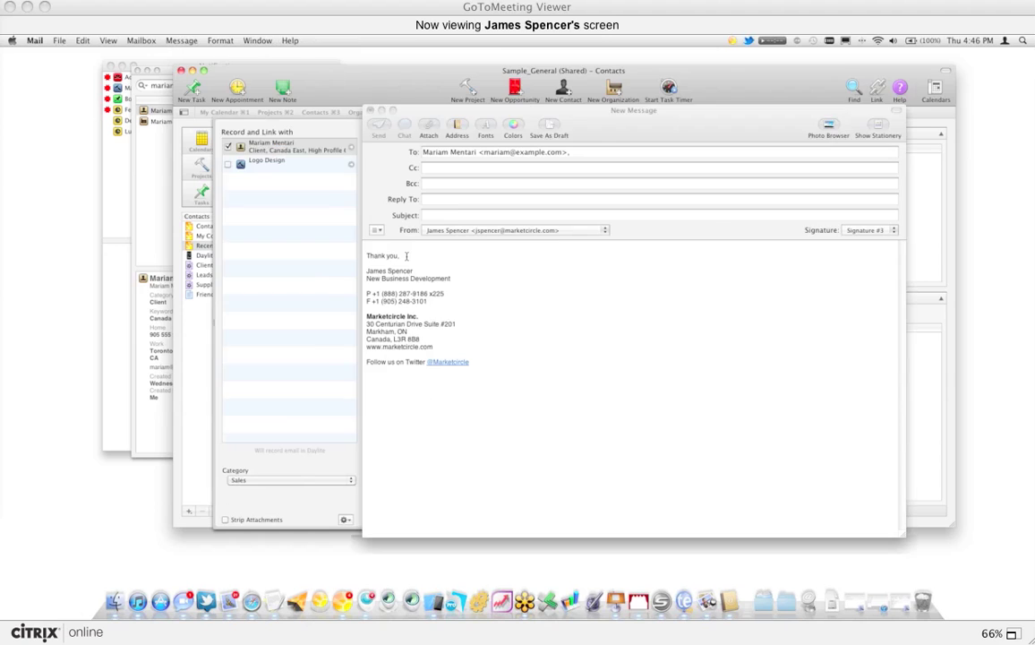
# - Set the email's subject to "Thanks for your call"
pyautogui.write('Thanks')
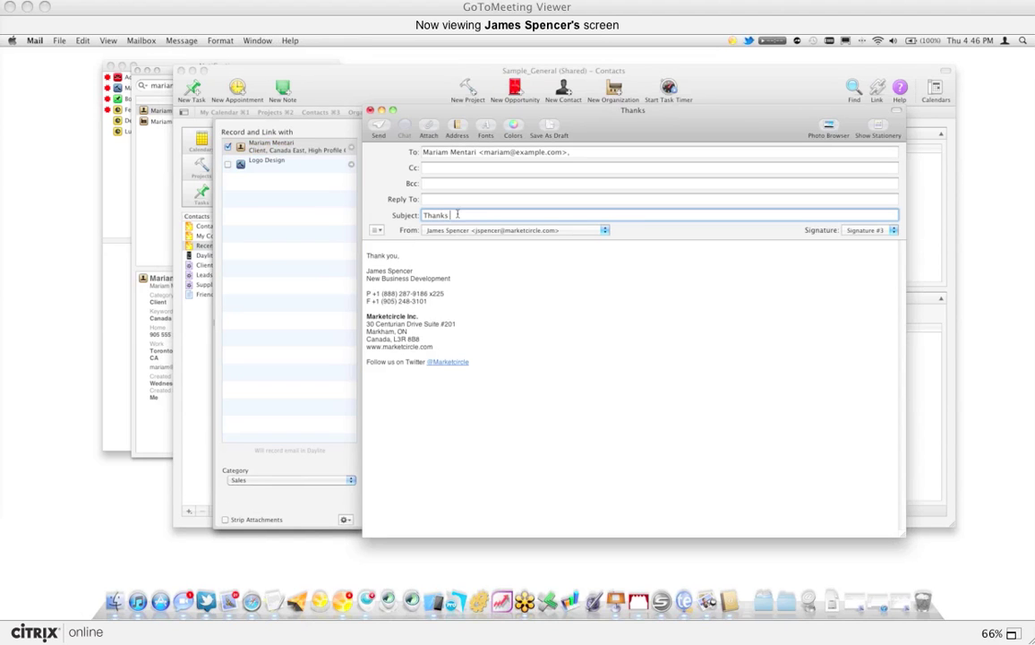
pyautogui.write(' for your call')
pyautogui.press('Tab')
# - Write a greeting to the contact and "Thanks again, I'll touch base next week." above the signature, and send the email
pyautogui.write('Hi Mariam,')
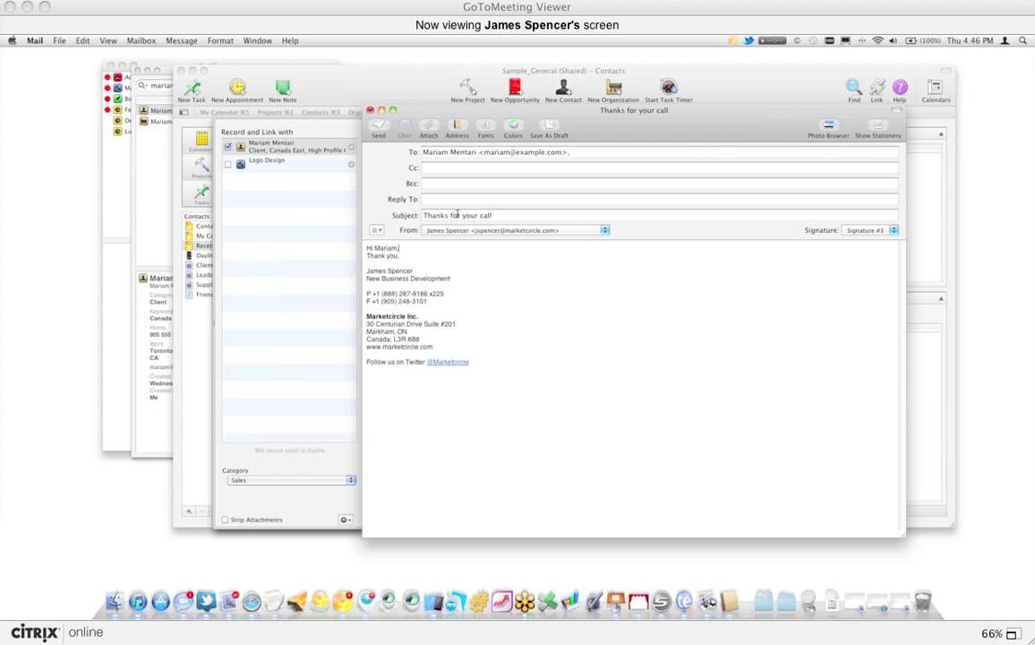
pyautogui.press('Return')
pyautogui.press('Return')
pyautogui.write('Thanks again,')
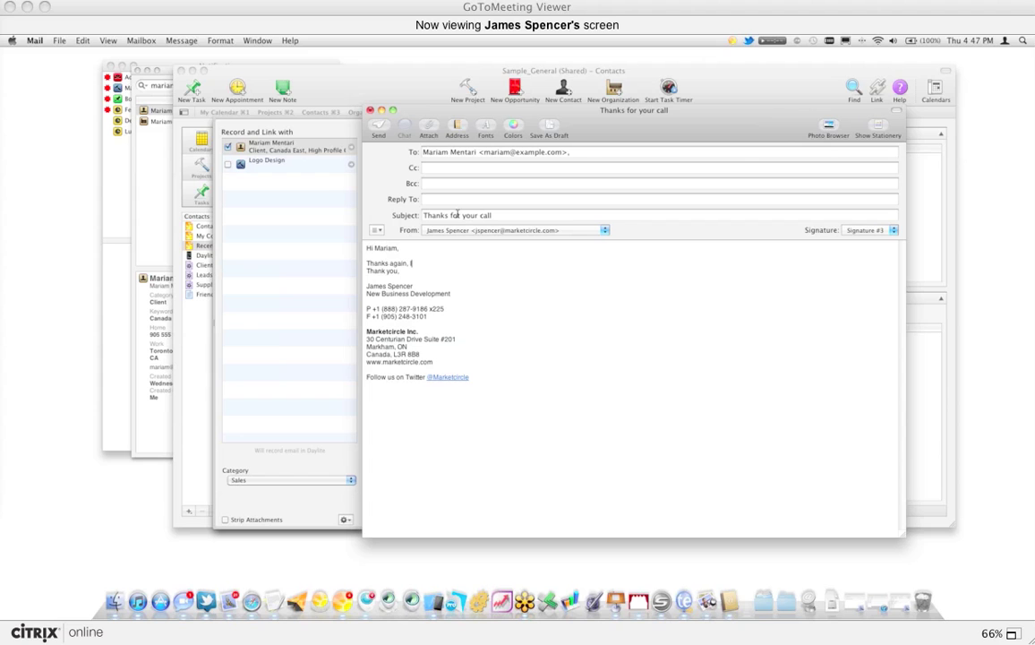
pyautogui.write(" I'll touch base next week.")
pyautogui.press('Return')
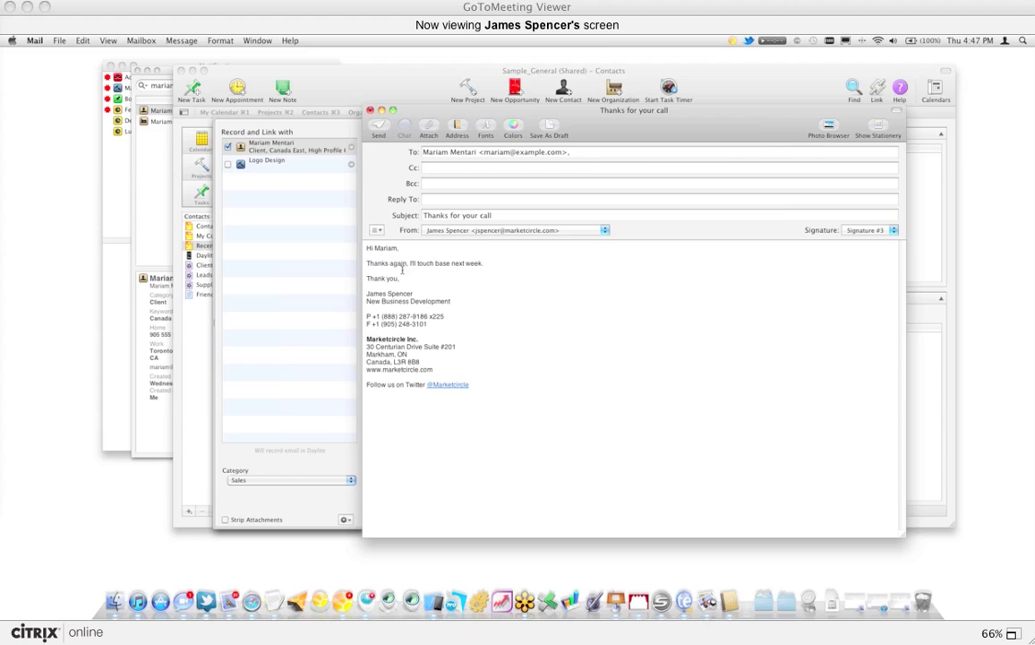
pyautogui.press('super+shift+d')
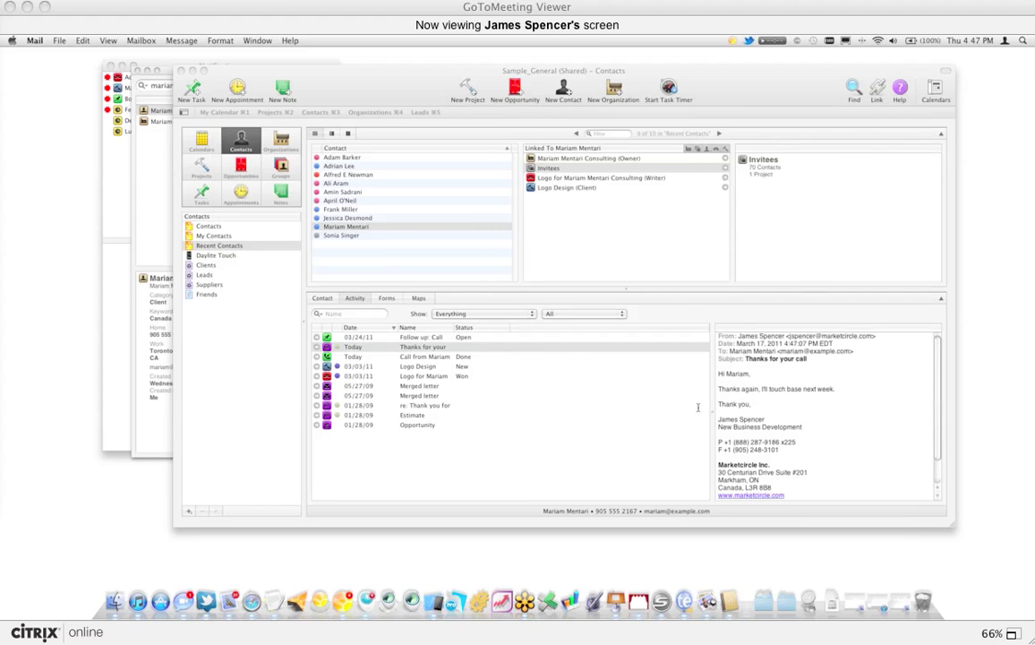
# - Widen the preview area of the contact's activity list and review the logged call, the recorded email and the follow-up task
pyautogui.moveTo(714, 410); pyautogui.dragTo(524, 417)
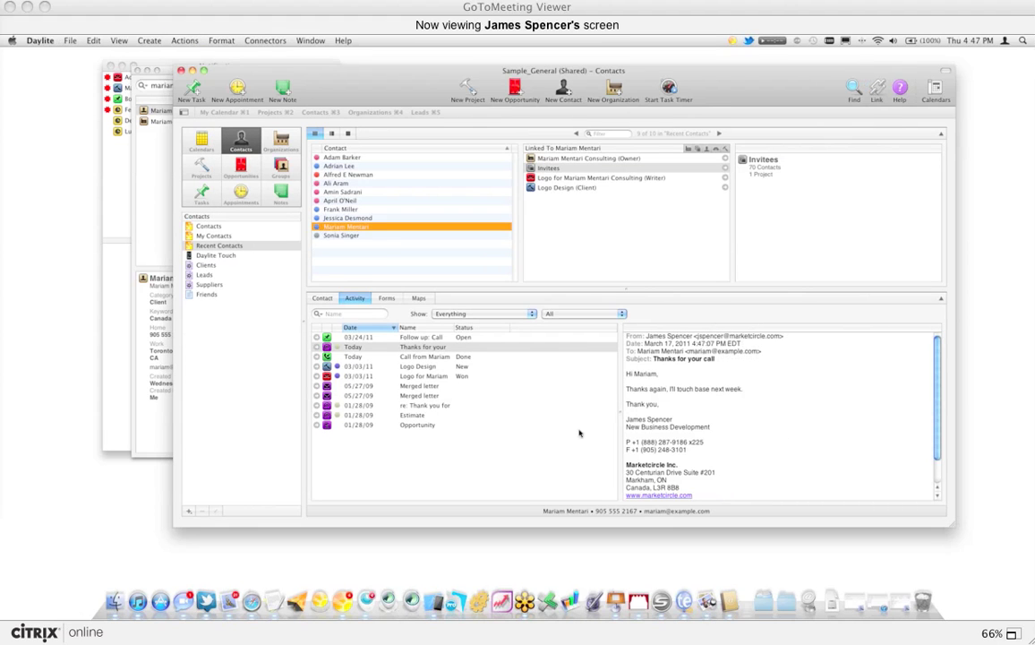
pyautogui.click(419, 356)
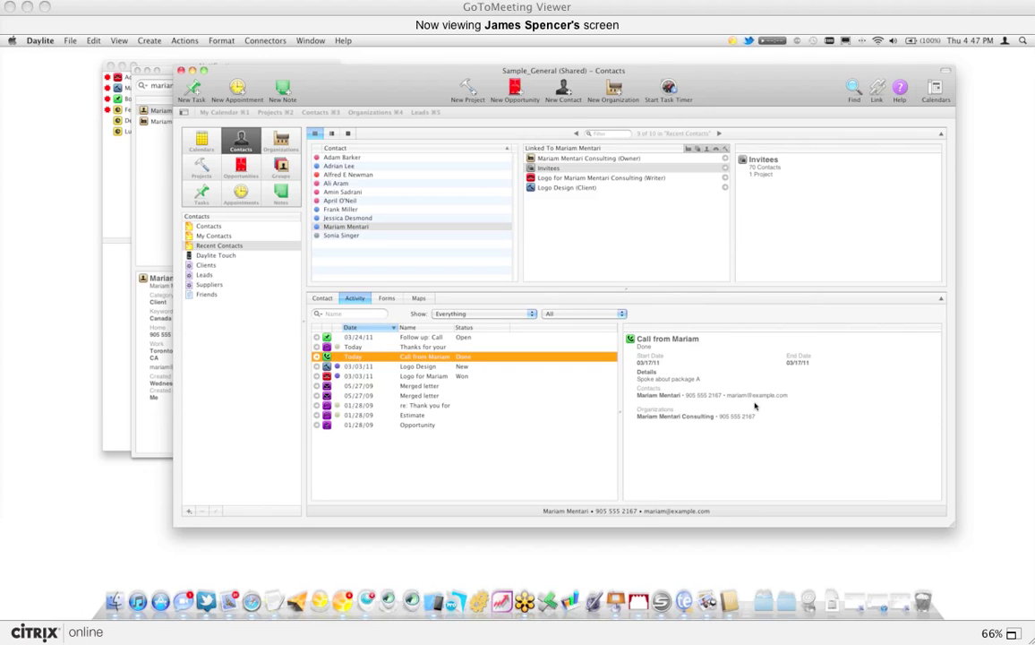
pyautogui.press('Up')
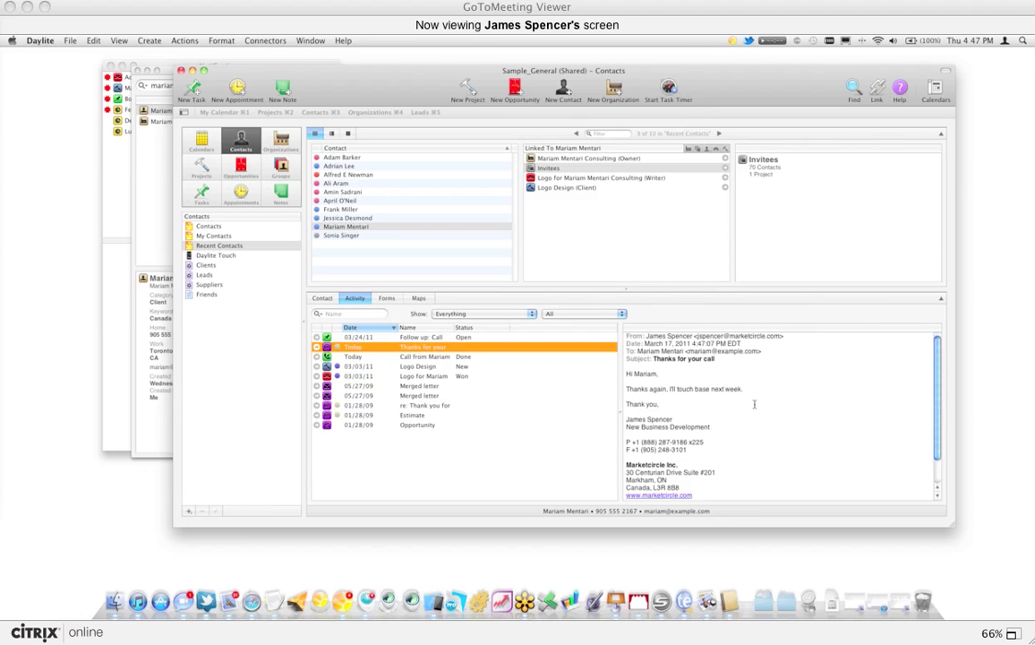
pyautogui.press('Up')
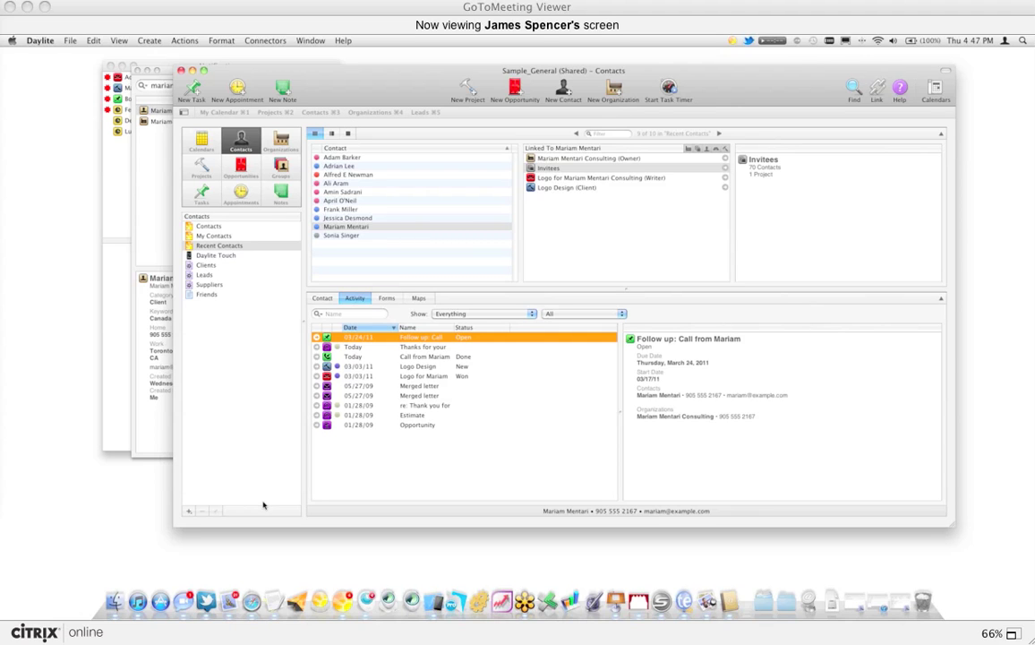
# - Switch to Mail, open the MC mail inbox, and select the "Follow up to our conversation" email
pyautogui.click(230, 601)
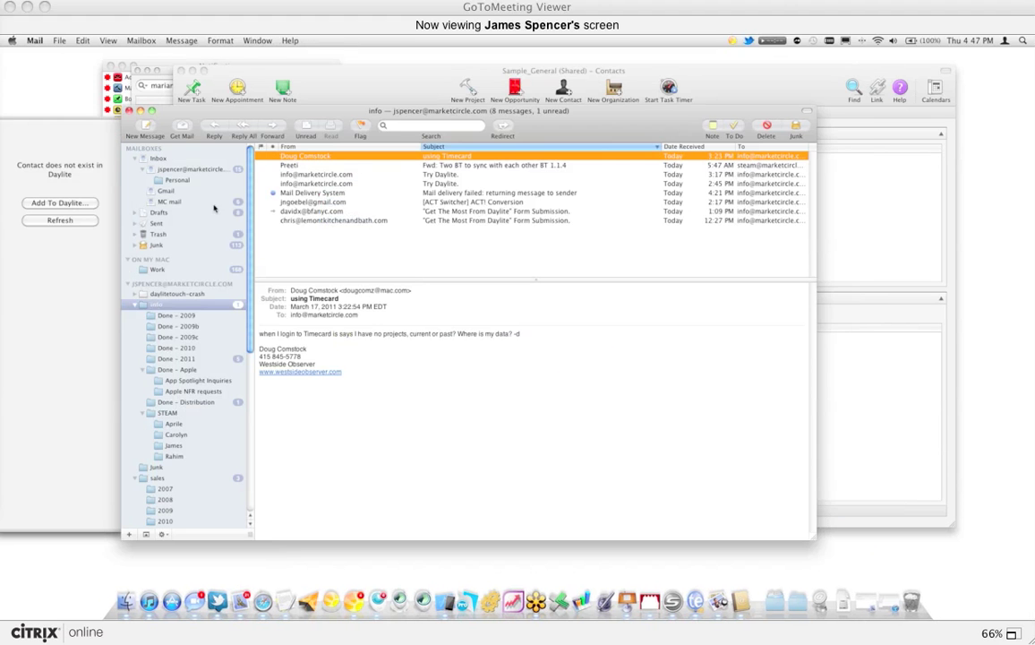
pyautogui.click(170, 201)
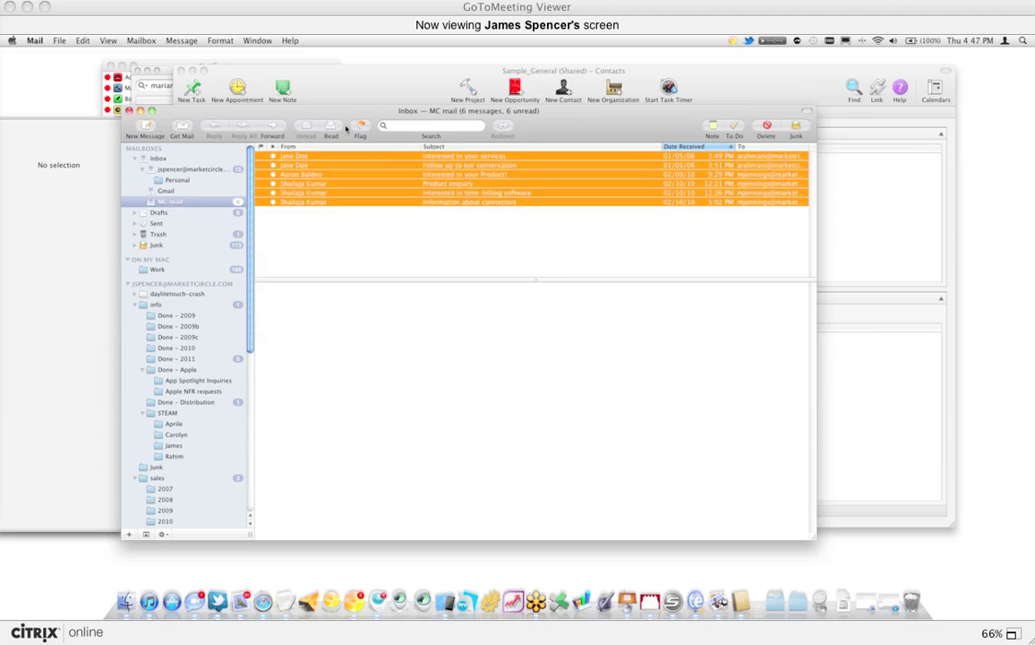
pyautogui.moveTo(305, 113); pyautogui.dragTo(435, 114)
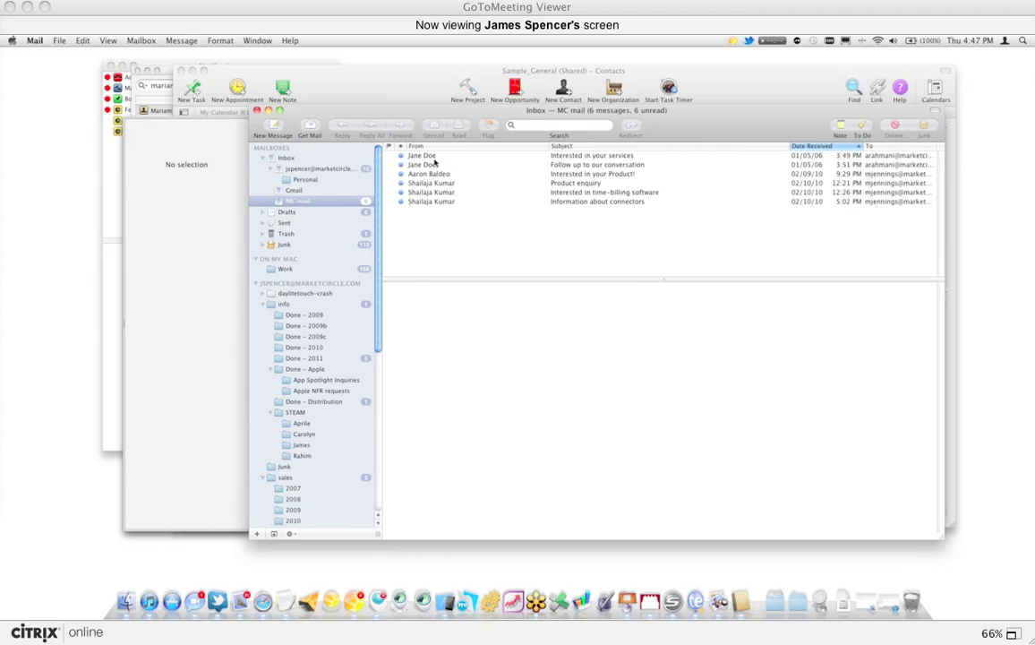
pyautogui.click(427, 157)
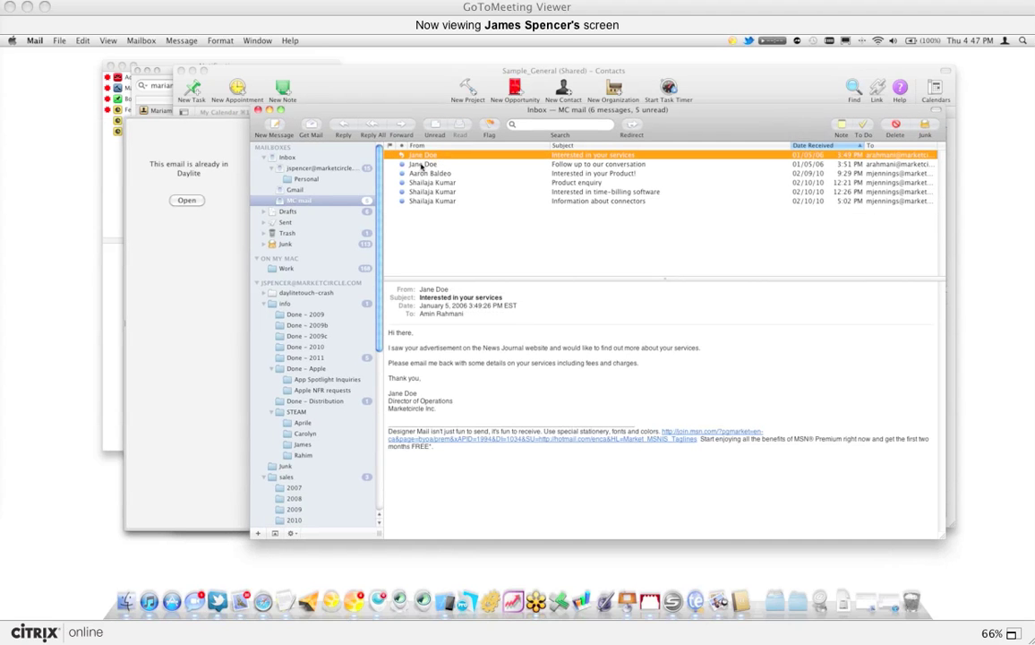
pyautogui.press('Down')
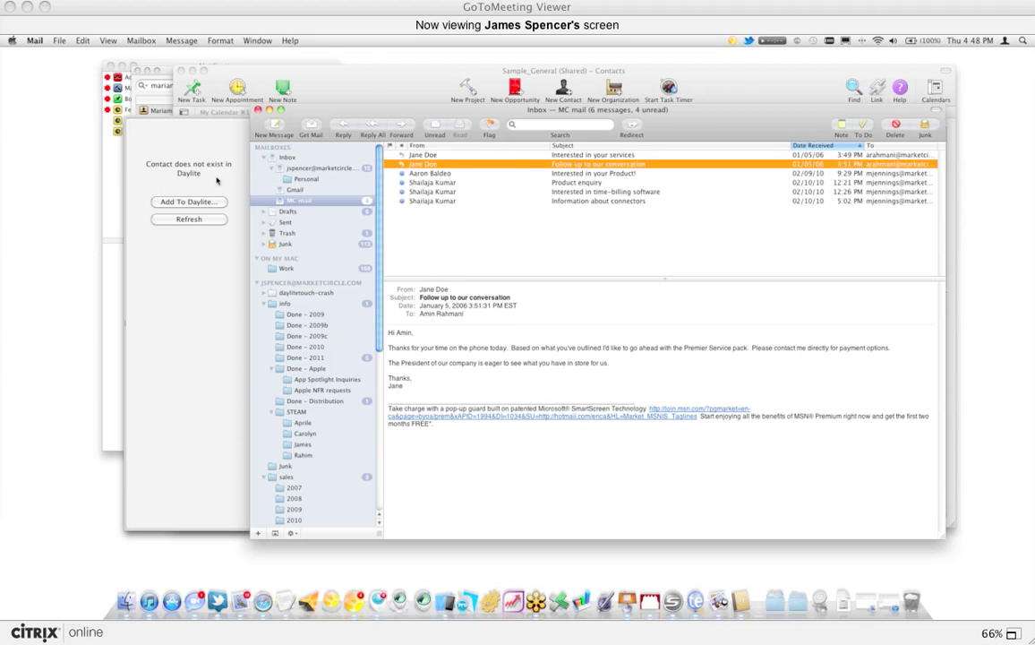
# - Start adding the email's sender to Daylite and search by the sender's name for an existing contact
pyautogui.click(429, 289)
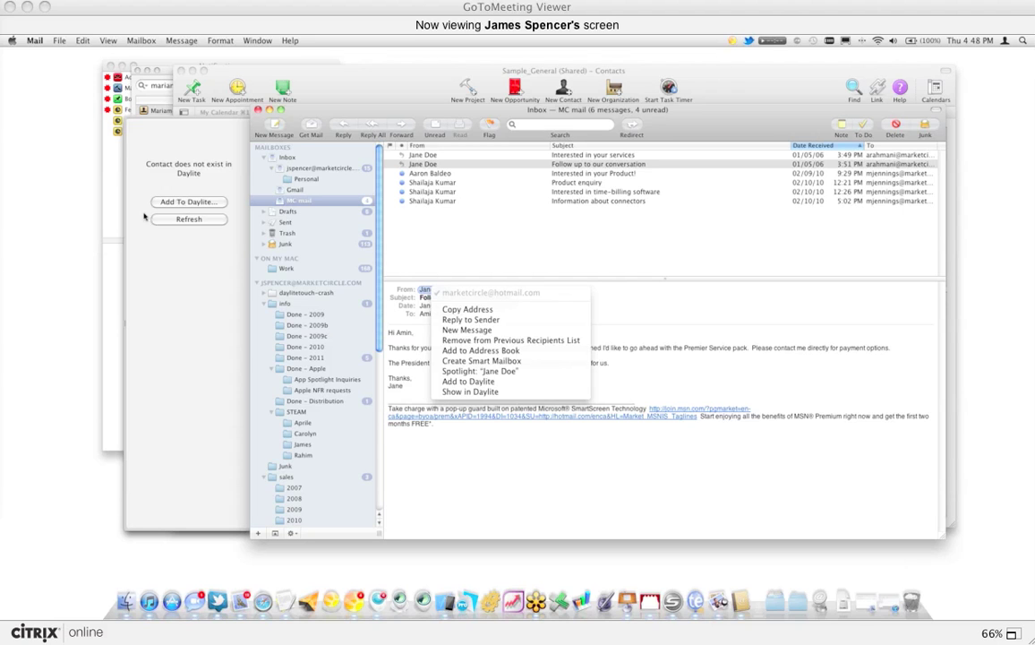
pyautogui.click(175, 216)
pyautogui.click(175, 201)
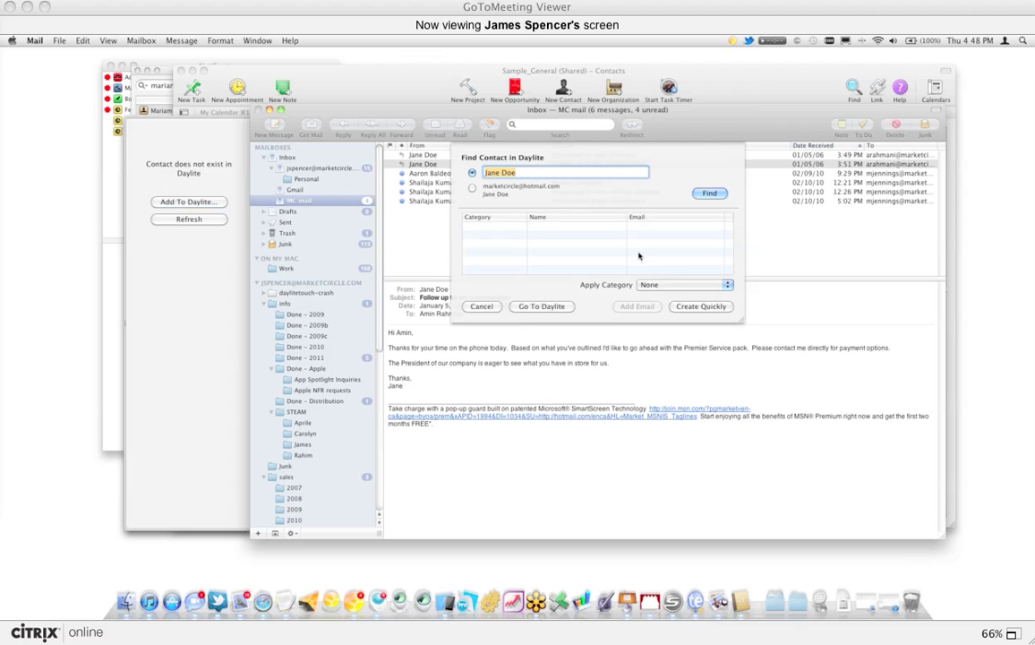
pyautogui.click(709, 193)
pyautogui.click(568, 229)
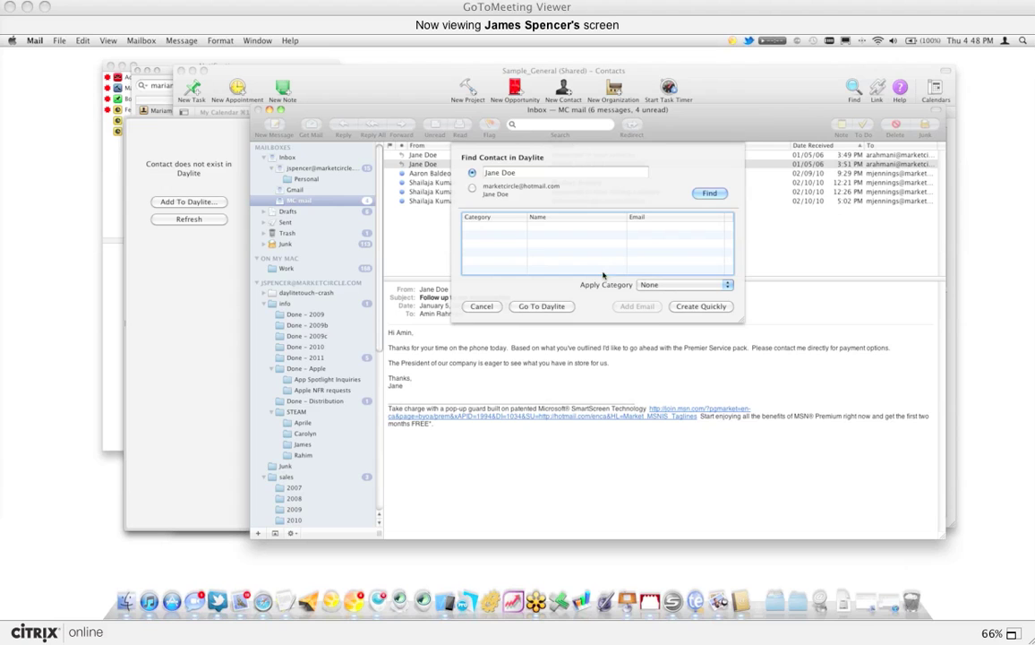
# - Apply the category Client to the sender and create the contact quickly from the email
pyautogui.click(654, 285)
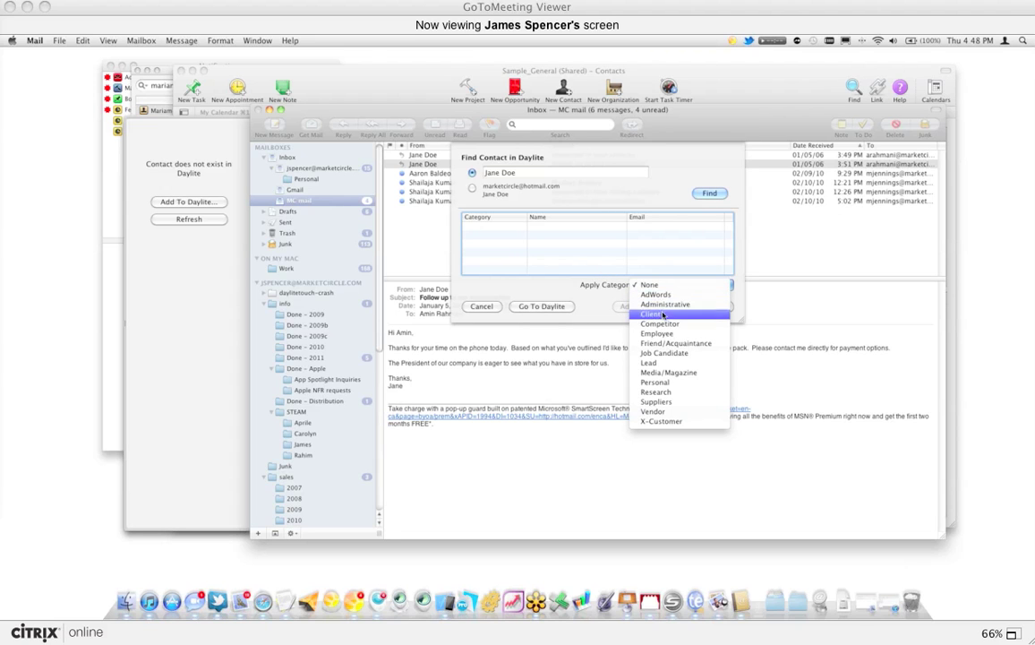
pyautogui.click(662, 314)
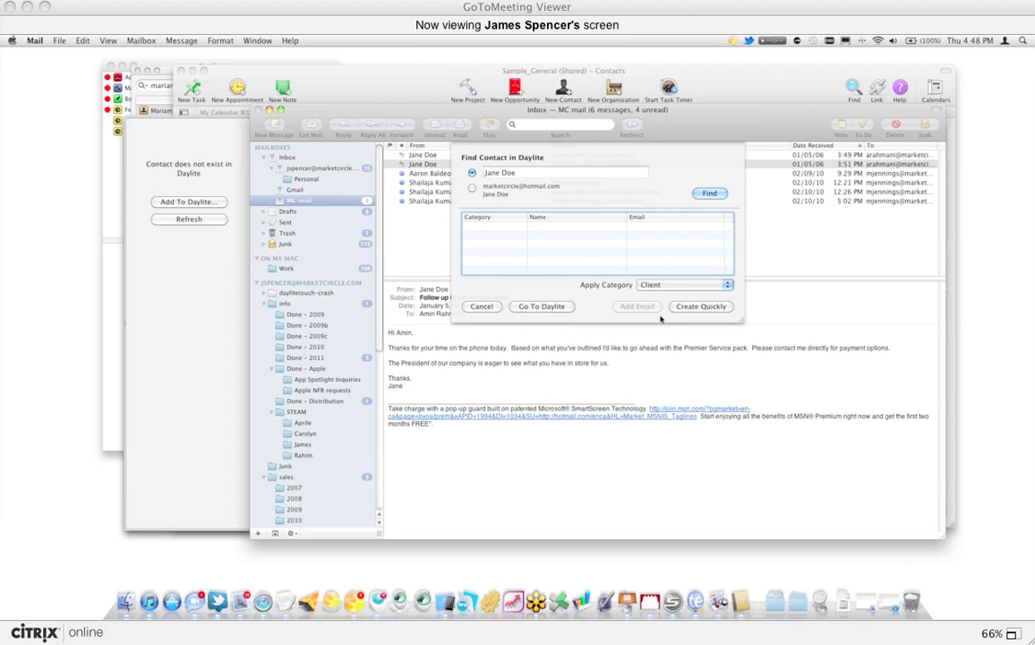
pyautogui.click(695, 307)
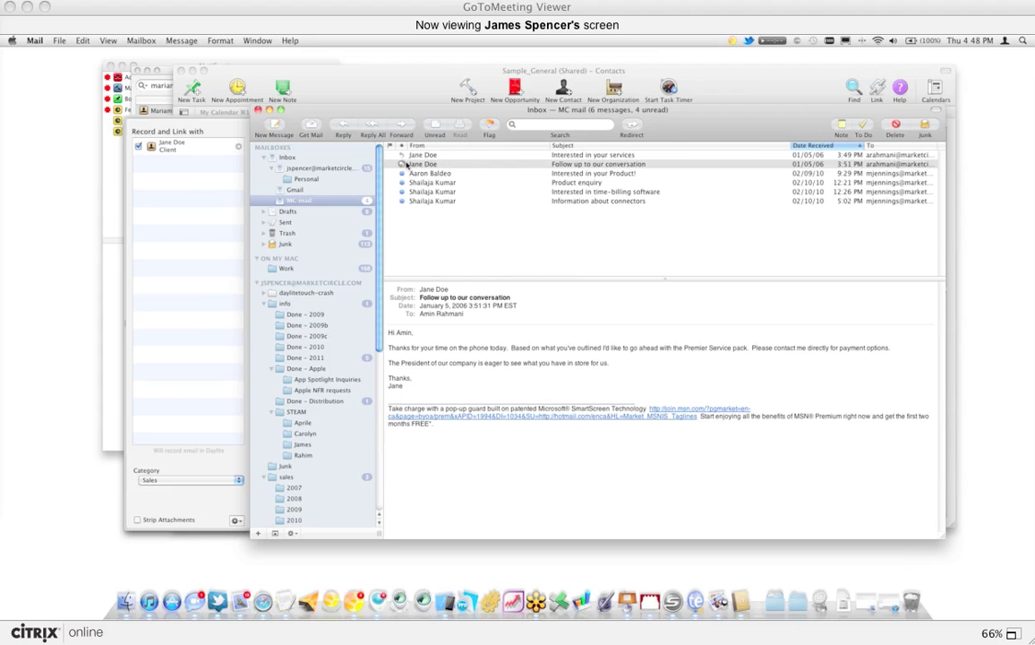
# - Record the "Follow up to our conversation" email against the new contact and open its note in Daylite
pyautogui.click(440, 155)
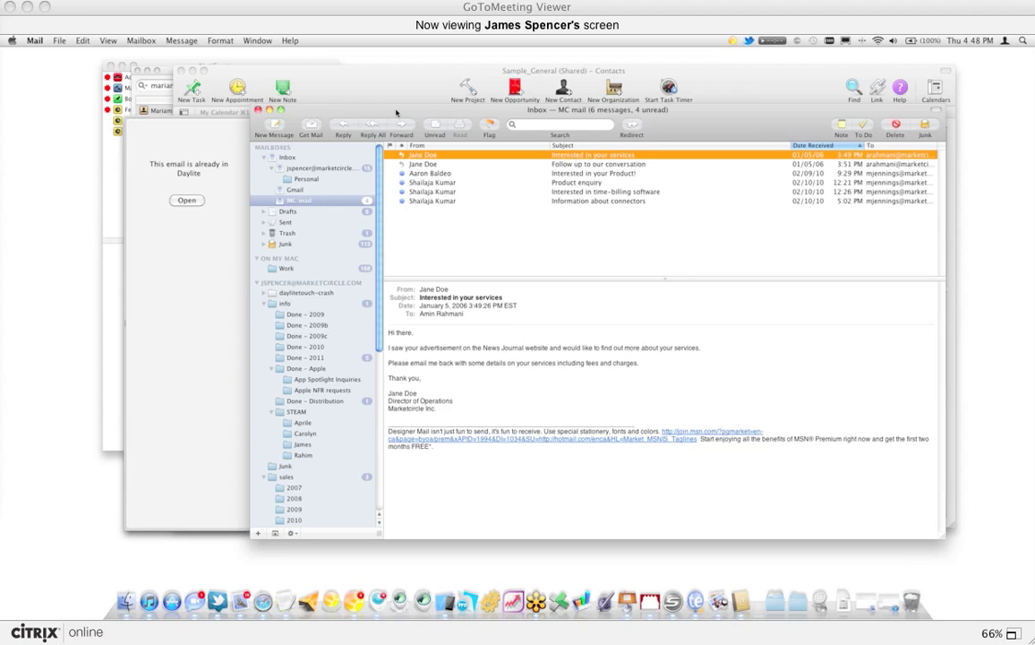
pyautogui.click(422, 165)
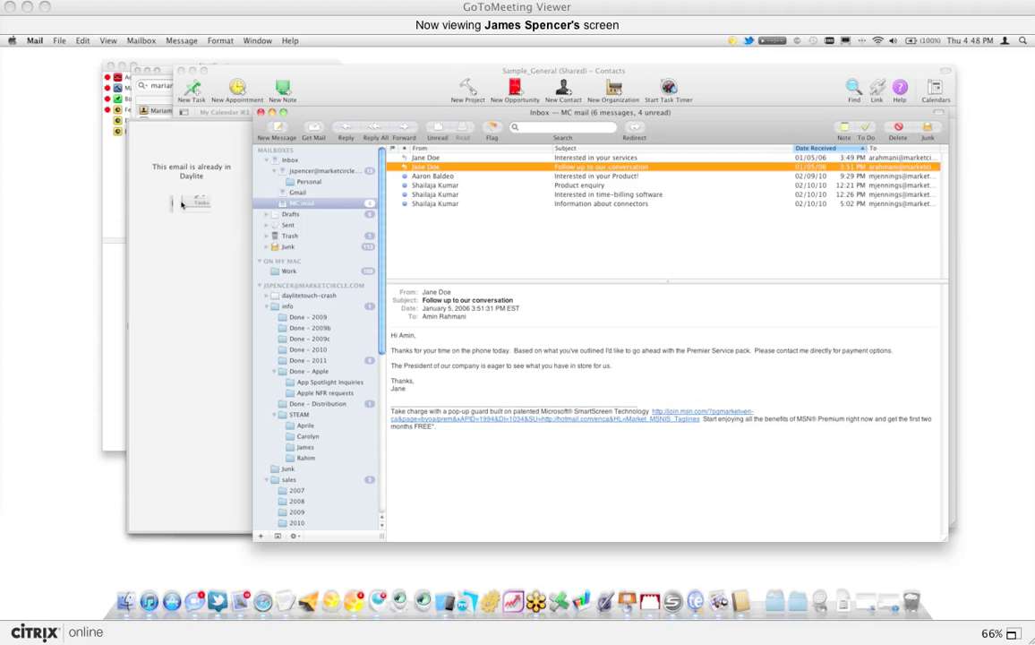
pyautogui.click(182, 204)
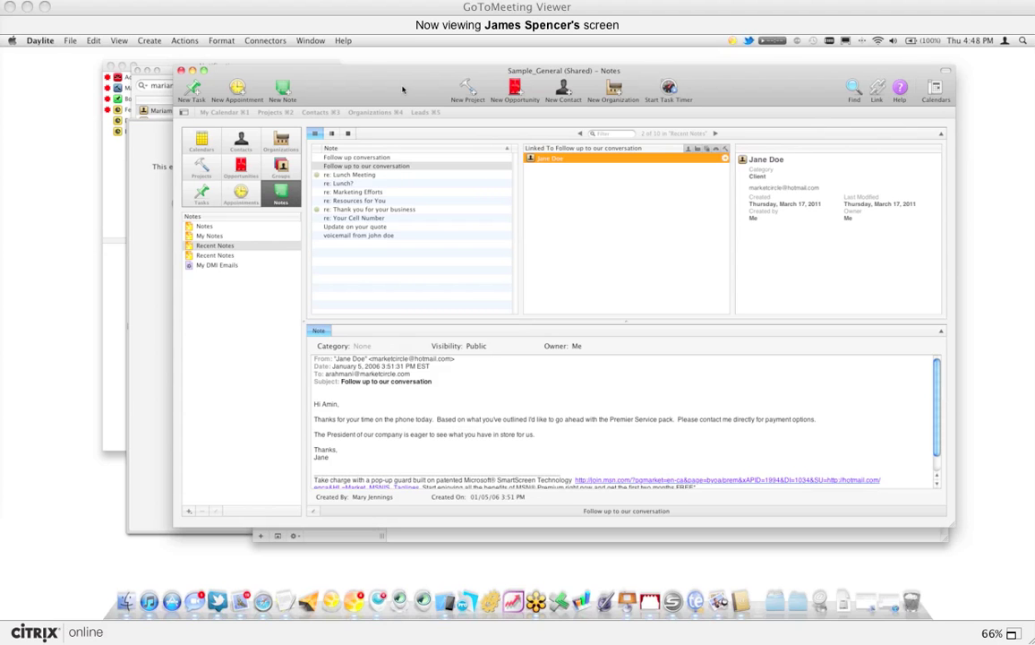
# - Move the Daylite window aside and delete the "Follow up to our conversation" email from the MC mail inbox in Mail
pyautogui.moveTo(402, 90); pyautogui.dragTo(811, 86)
pyautogui.click(436, 168)
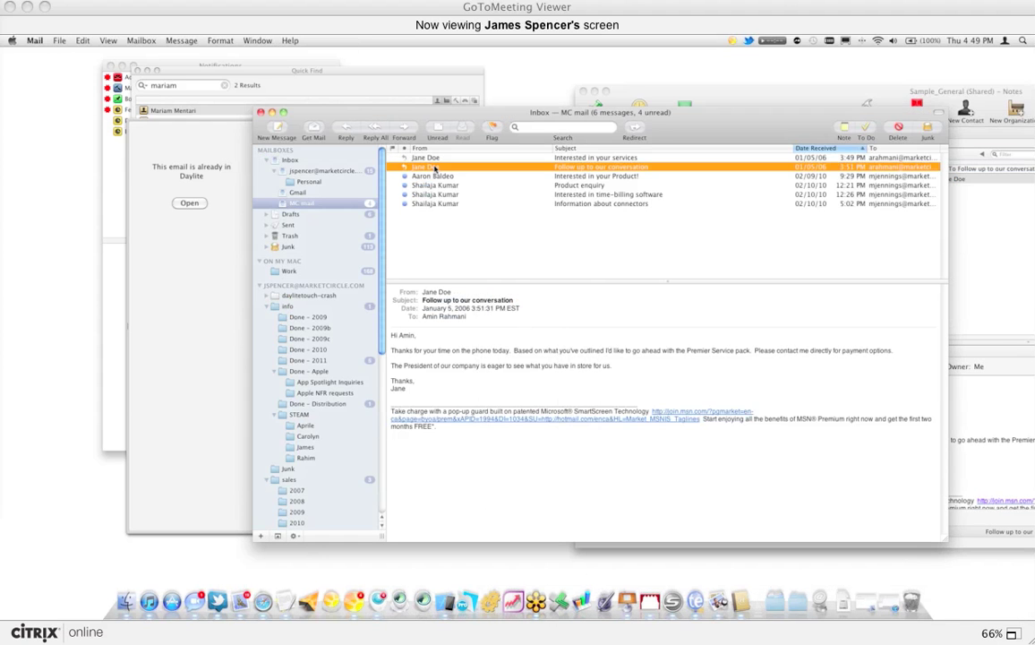
pyautogui.press('Delete')
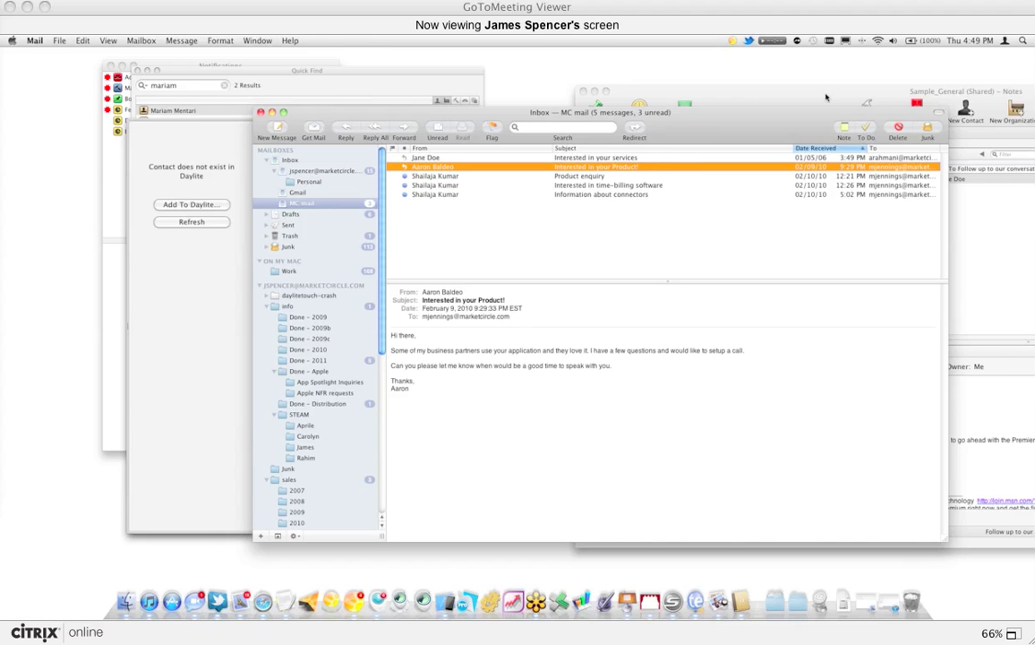
# - In Daylite, open the contact linked to the note and read the recorded email in the activity list with a wider preview
pyautogui.click(827, 98)
pyautogui.moveTo(778, 117); pyautogui.dragTo(547, 79)
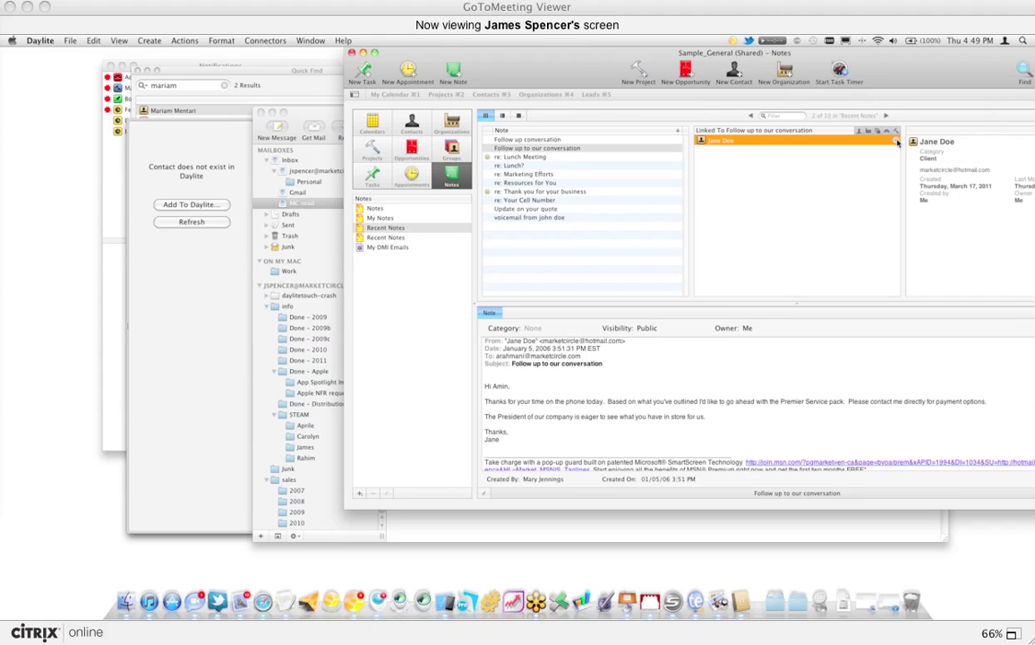
pyautogui.click(896, 141)
pyautogui.click(594, 329)
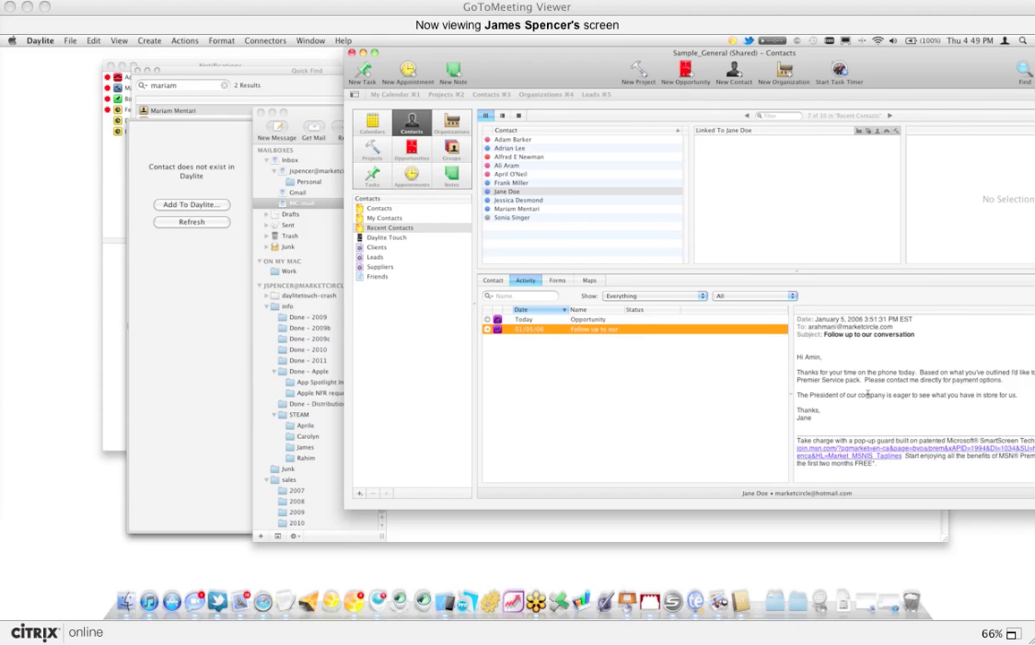
pyautogui.moveTo(792, 372); pyautogui.dragTo(755, 376)
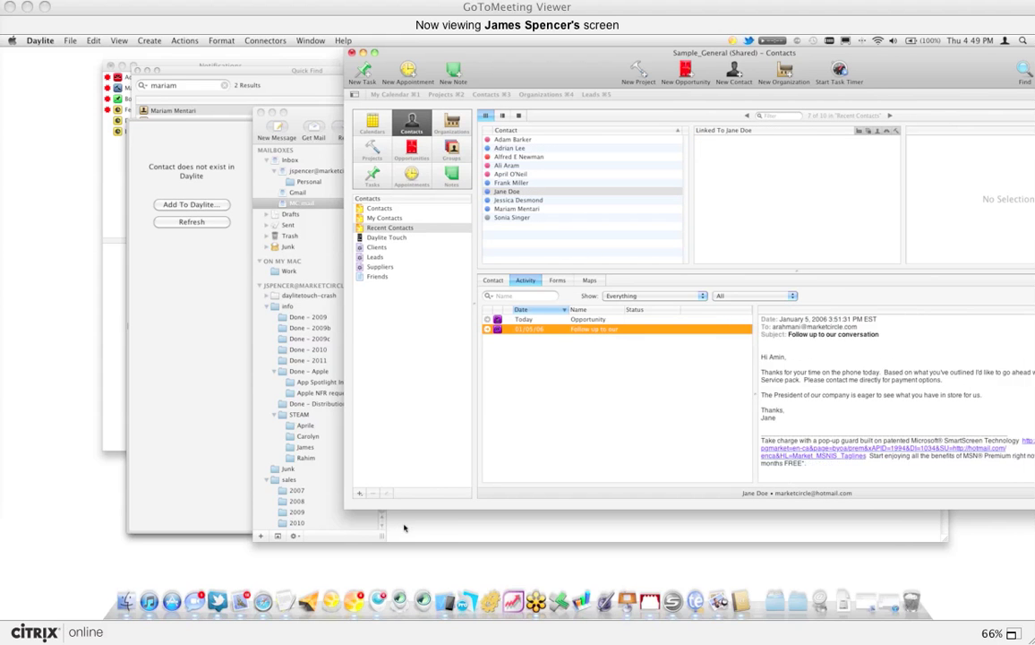
# - Return to Mail and restore the deleted "Follow up to our conversation" email
pyautogui.click(425, 528)
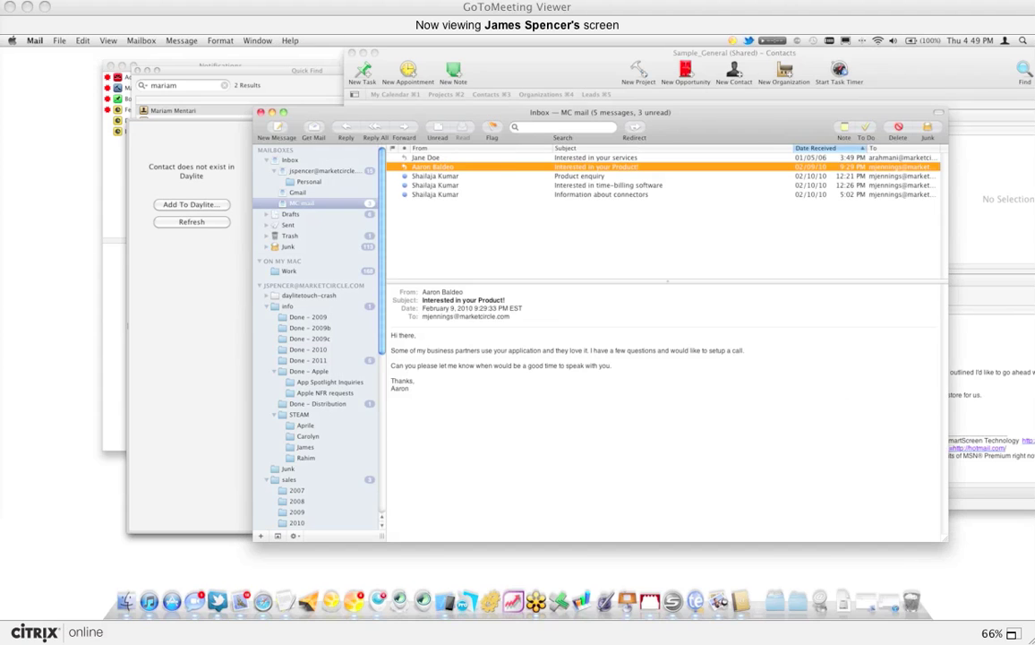
pyautogui.click(466, 159)
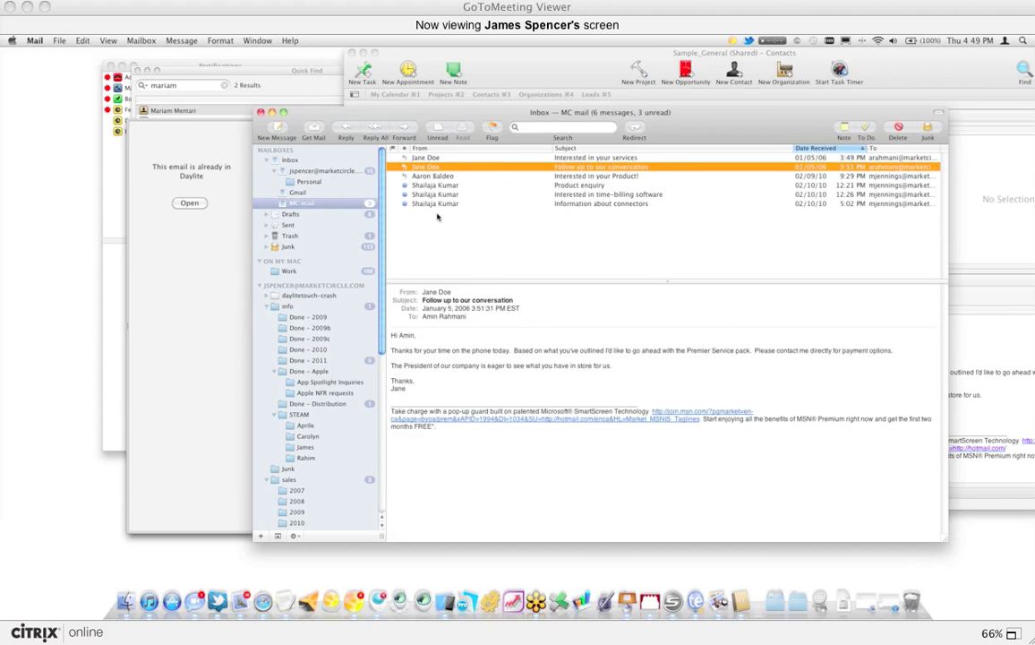
# - Send a reply reading "Thanks!" to the email and check its recorded copy in the contact's Daylite activity list
pyautogui.press('super+r')
pyautogui.write('Thanks!')
pyautogui.press('Return')
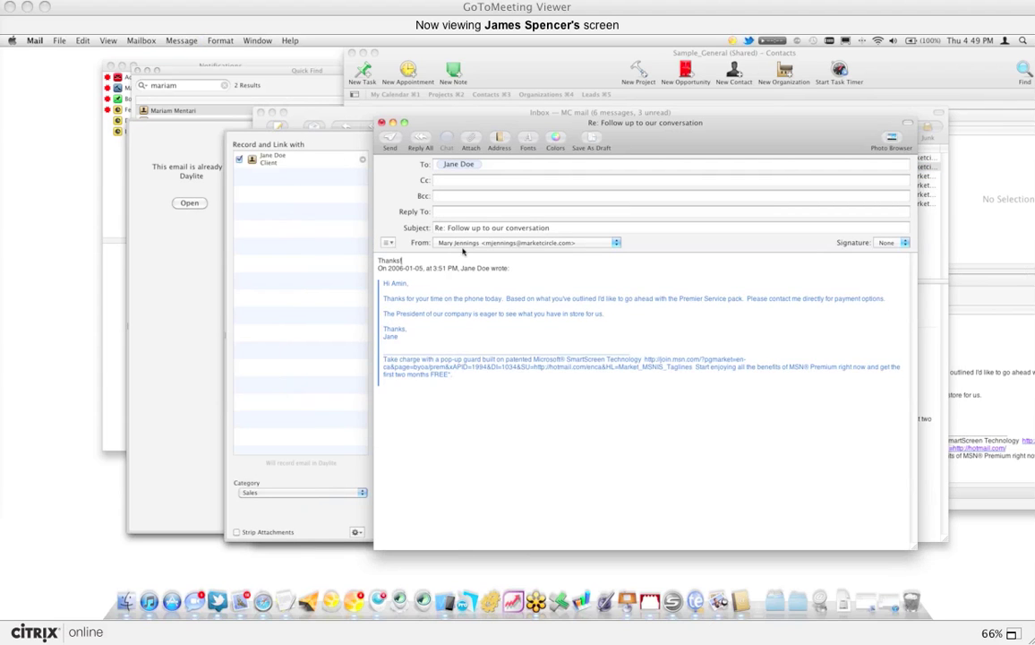
pyautogui.press('Return')
pyautogui.press('shift+super+d')
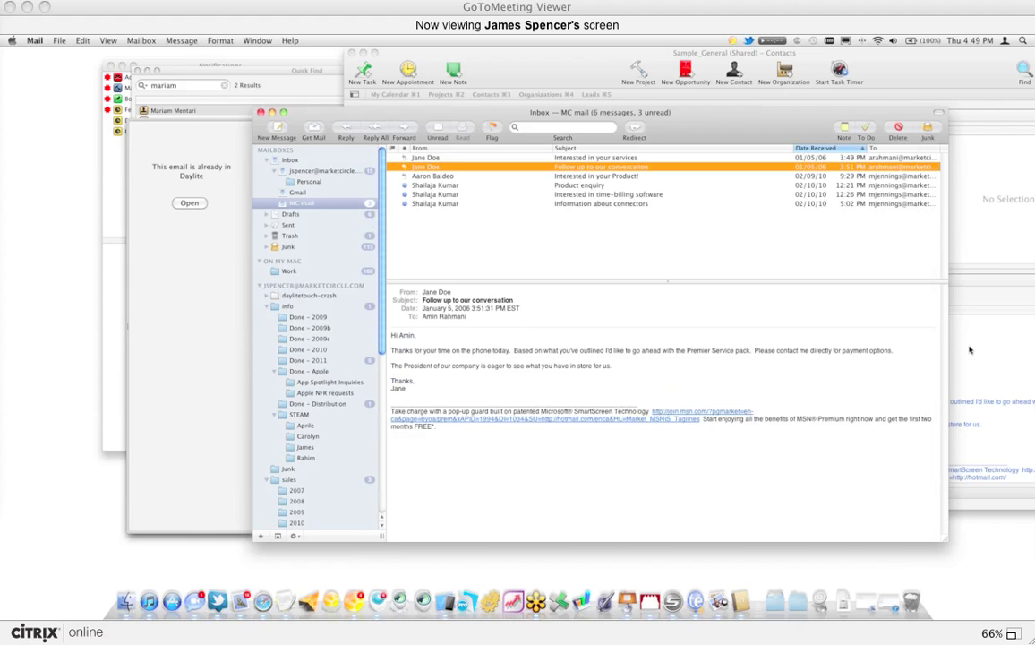
pyautogui.click(969, 349)
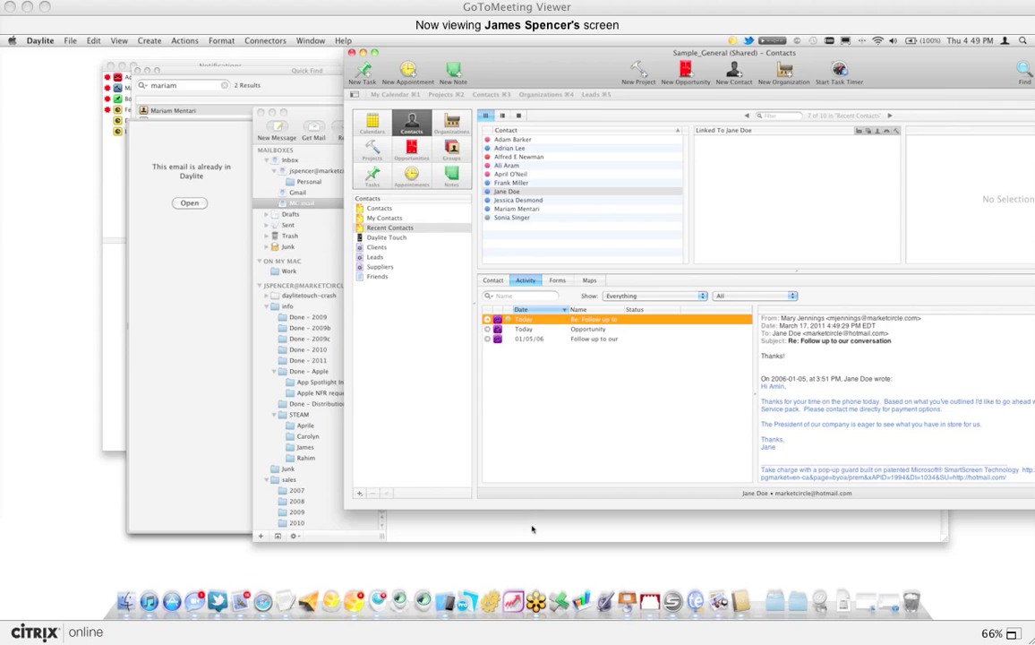
# - Start another reply to the email in Mail and quit the app whose backdrop covers the desktop
pyautogui.click(534, 529)
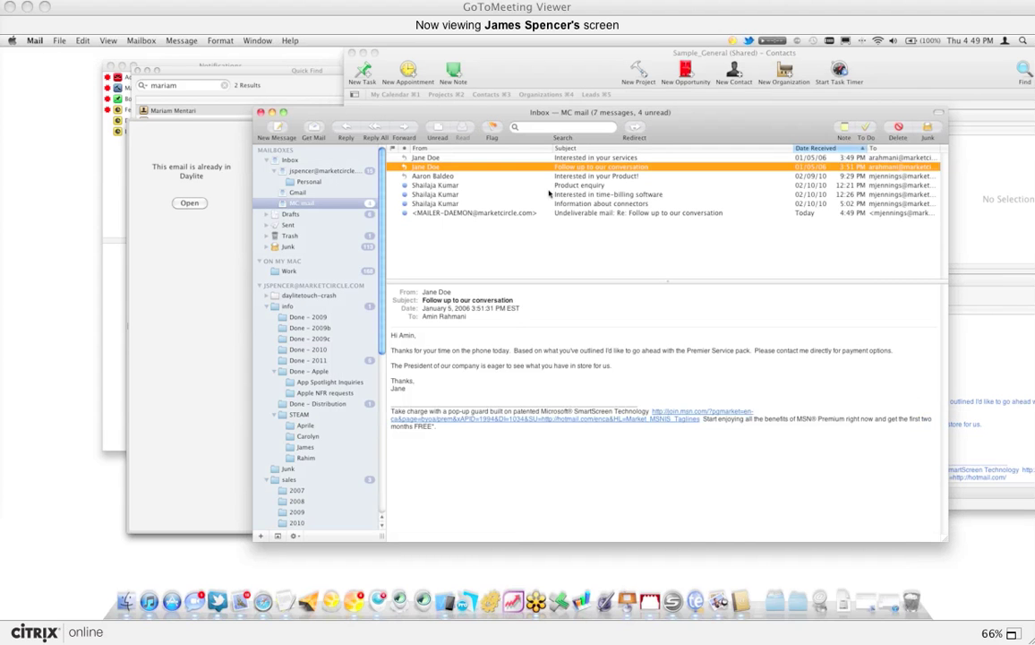
pyautogui.press('super+r')
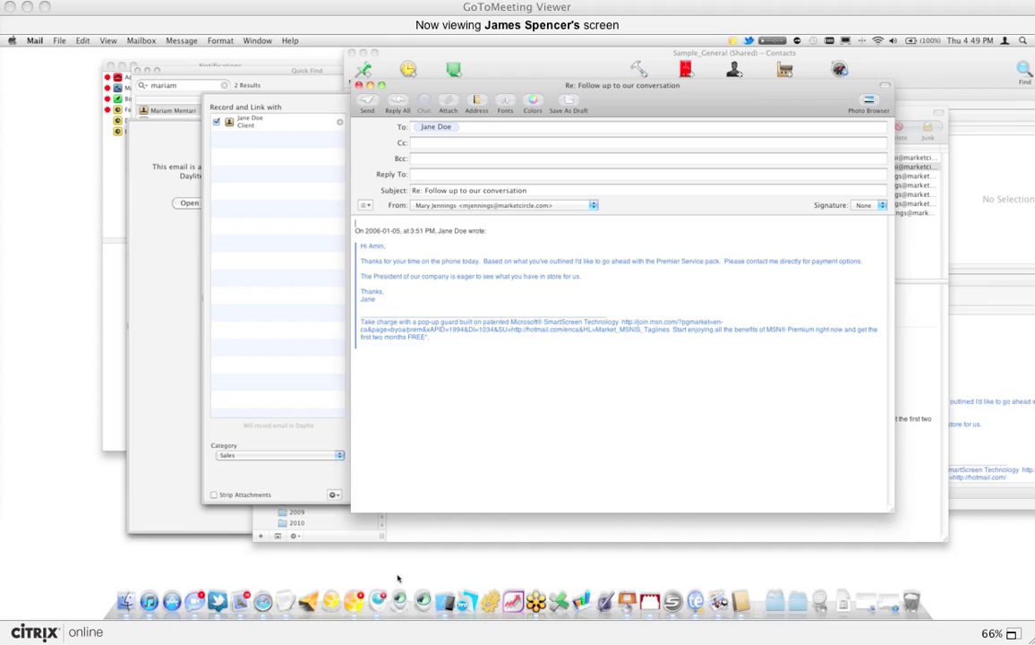
pyautogui.rightClick(650, 600)
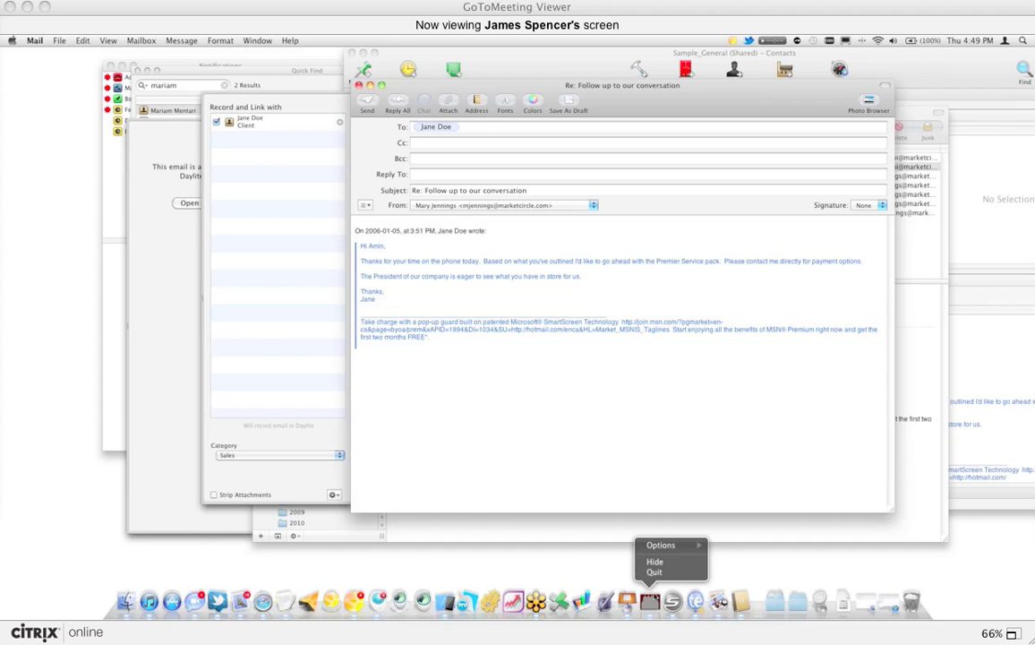
pyautogui.click(666, 572)
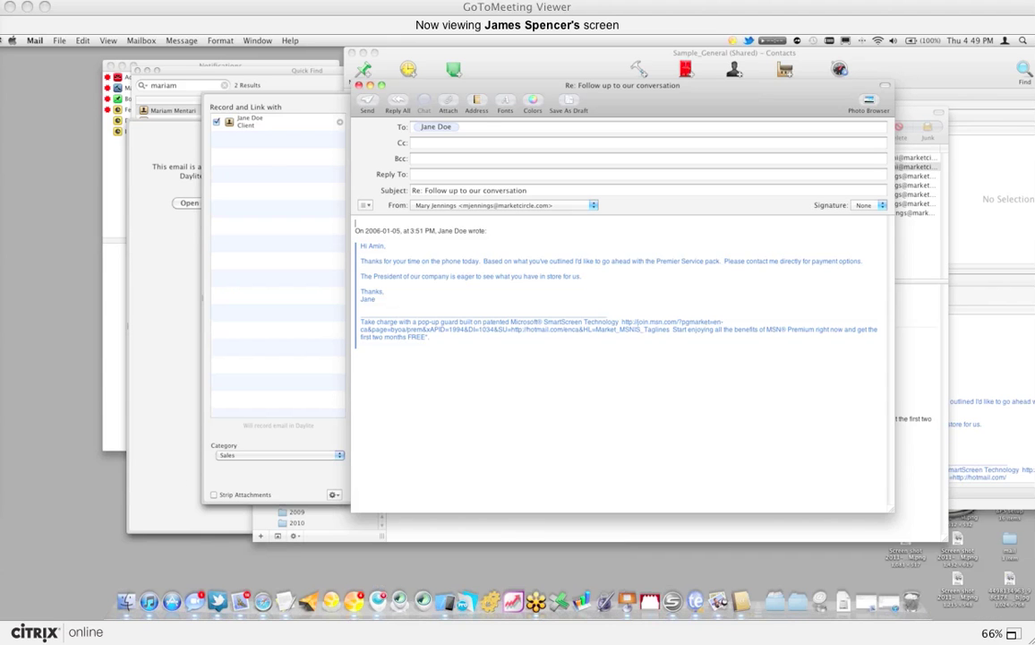
# - Preview the invoice layout screenshot on the desktop and insert "Screen shot 2011-03-08 at 9.02.59 AM.png" into the reply
pyautogui.press('F11')
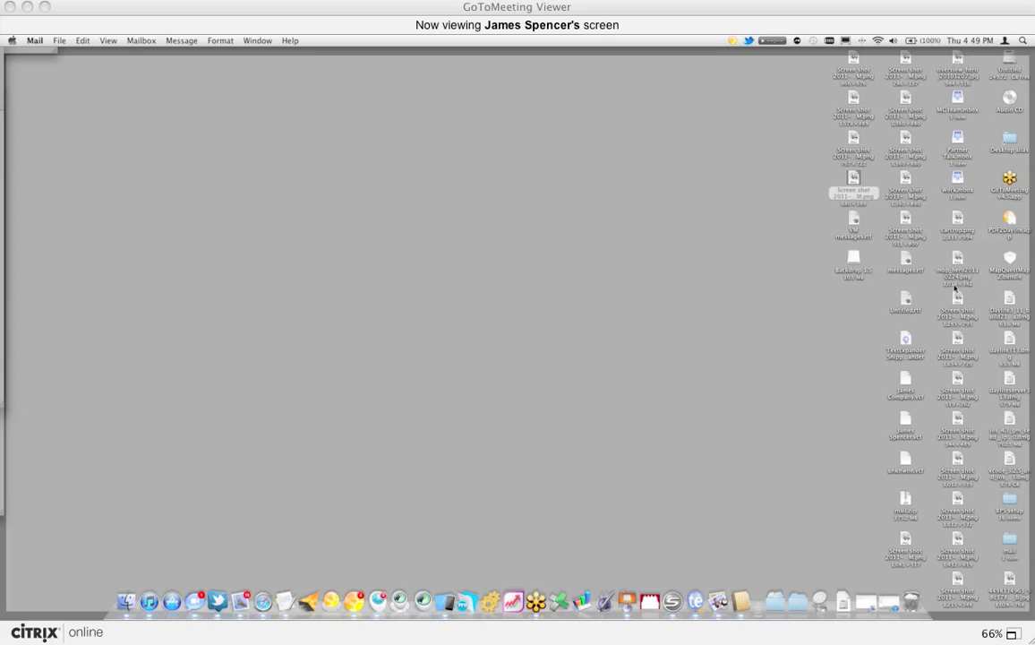
pyautogui.click(959, 341)
pyautogui.press('space')
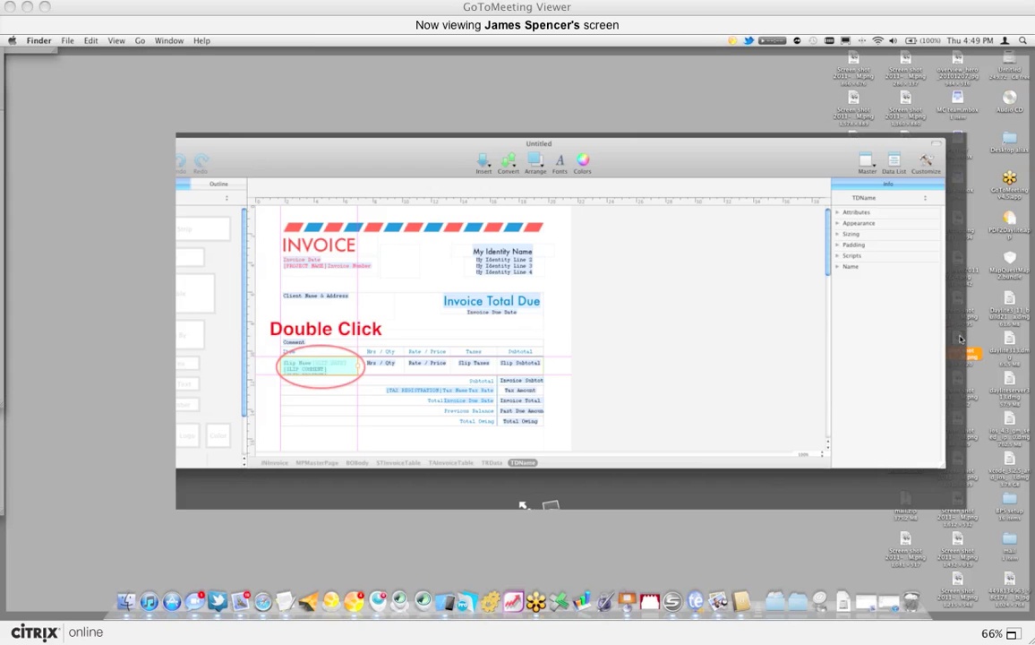
pyautogui.press('space')
pyautogui.press('F11')
pyautogui.press('super+v')
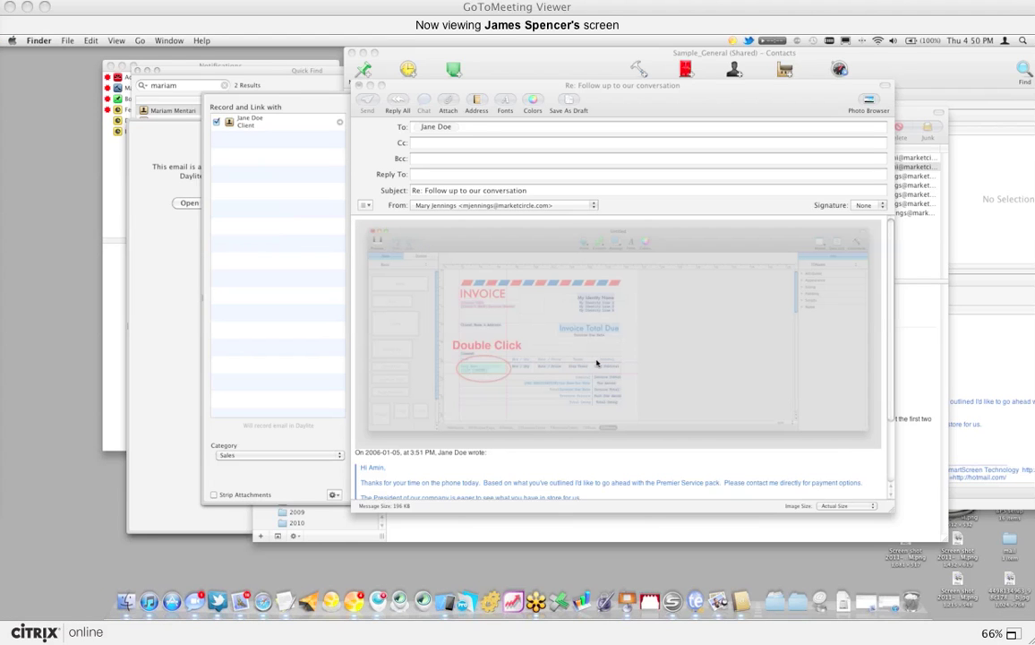
# - Send the reply with the screenshot and review both recorded replies in the contact's Daylite activity list
pyautogui.click(501, 457)
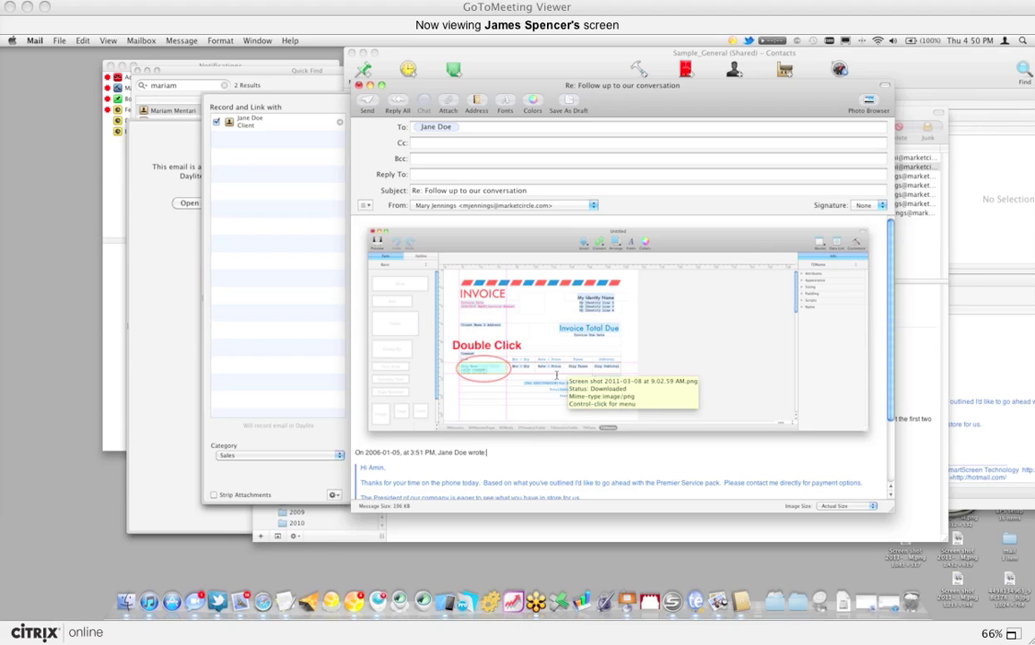
pyautogui.press('super+shift+d')
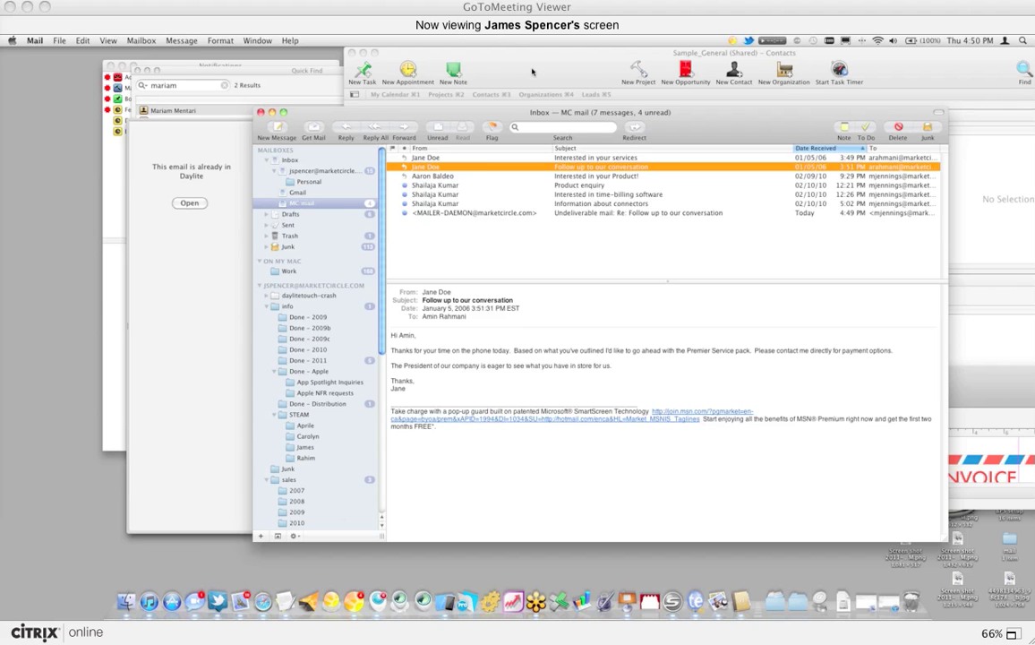
pyautogui.click(532, 72)
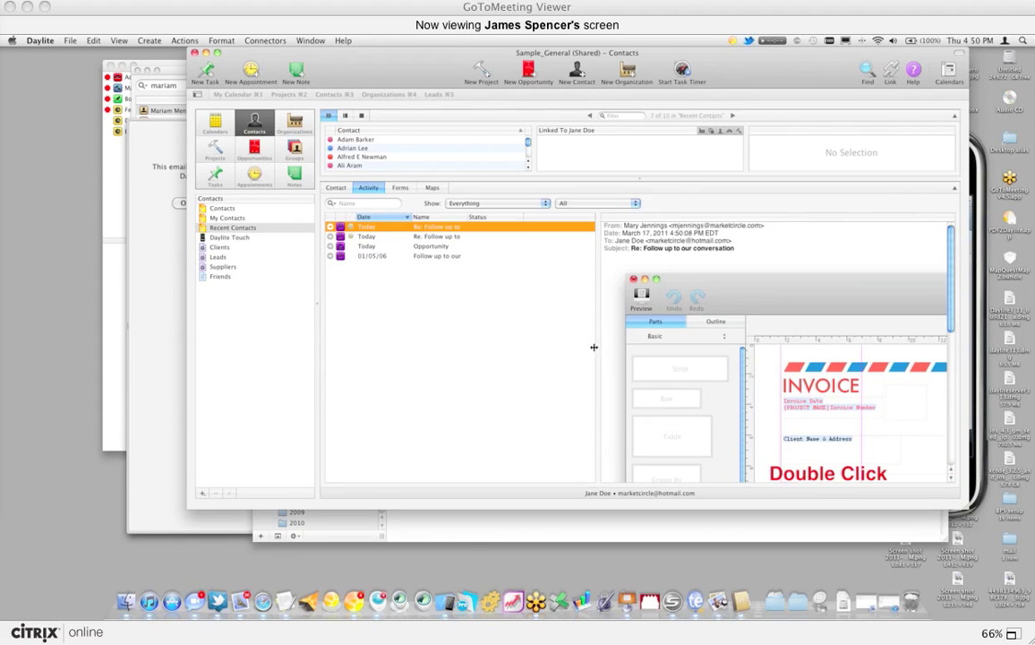
pyautogui.click(442, 237)
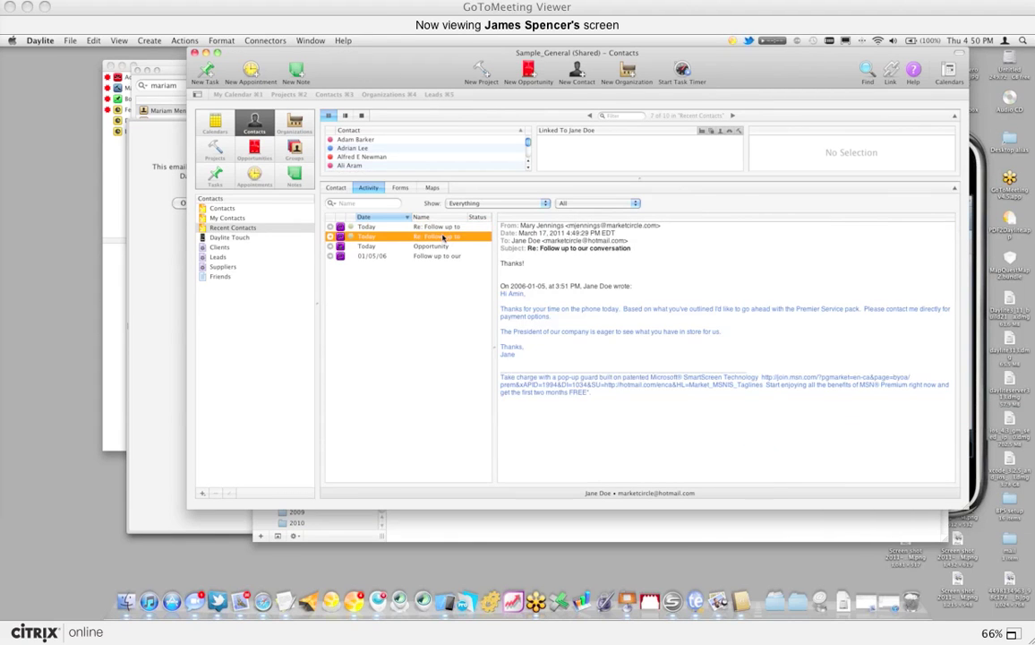
# - Display the newest recorded reply with its embedded screenshot and move the Contacts window off the windows behind it
pyautogui.press('Up')
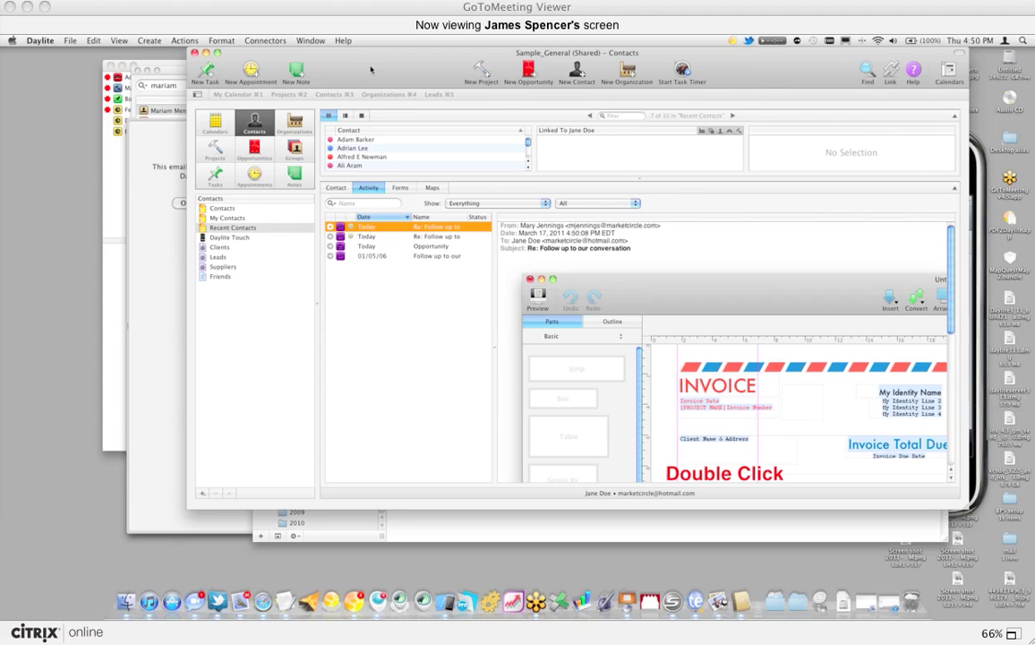
pyautogui.moveTo(383, 66); pyautogui.dragTo(336, 64)
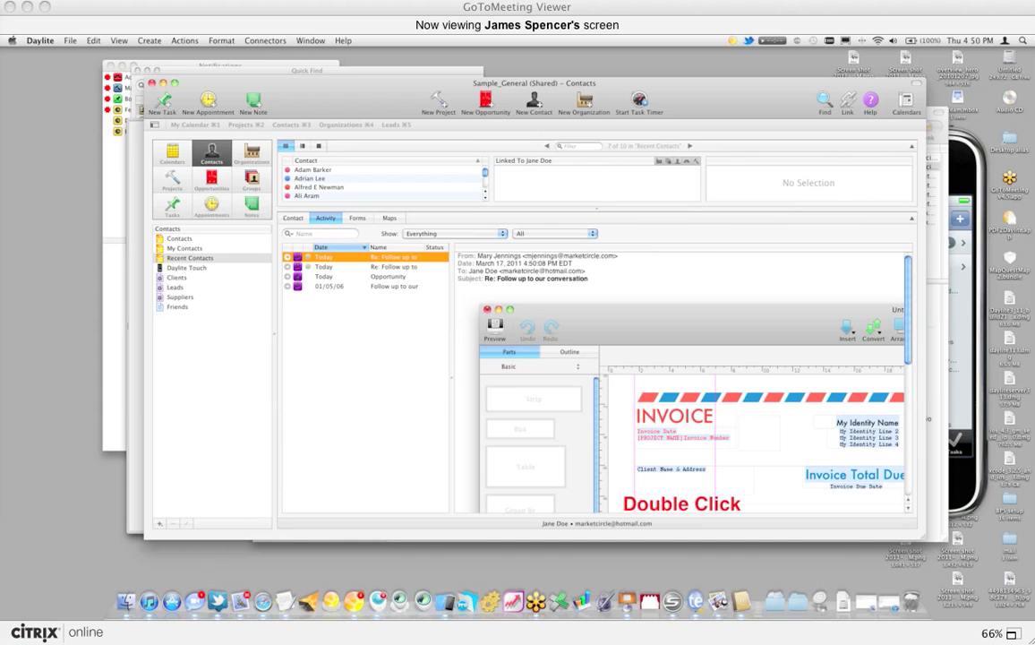
pyautogui.moveTo(325, 107); pyautogui.dragTo(282, 97)
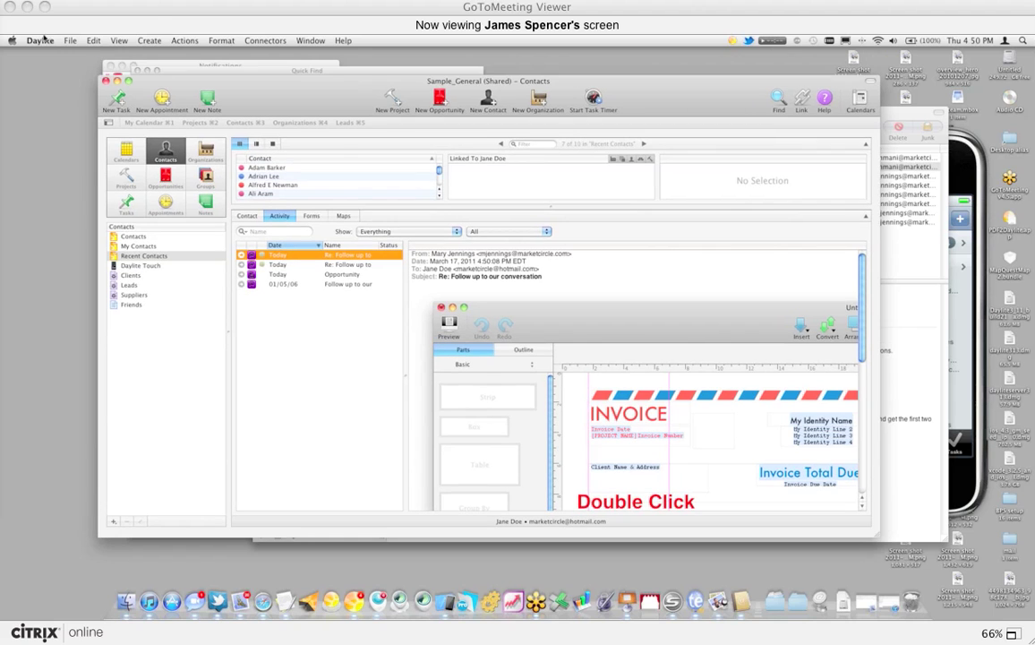
# - Examine the merge fields of the Memo letter template in Daylite's preferences, and close the template and preferences
pyautogui.click(43, 41)
pyautogui.click(54, 76)
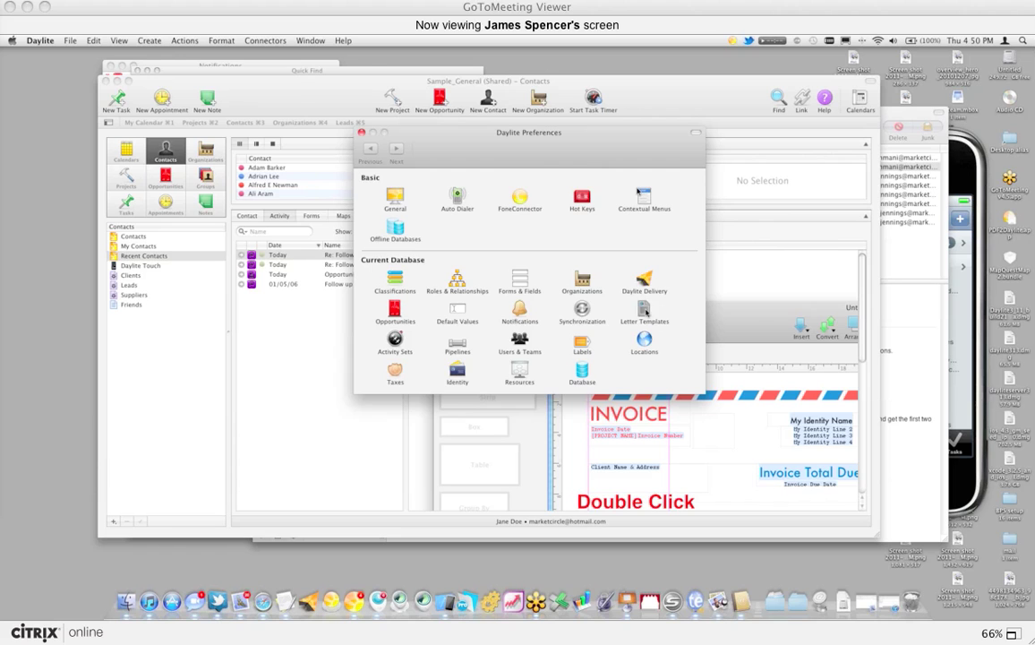
pyautogui.click(644, 309)
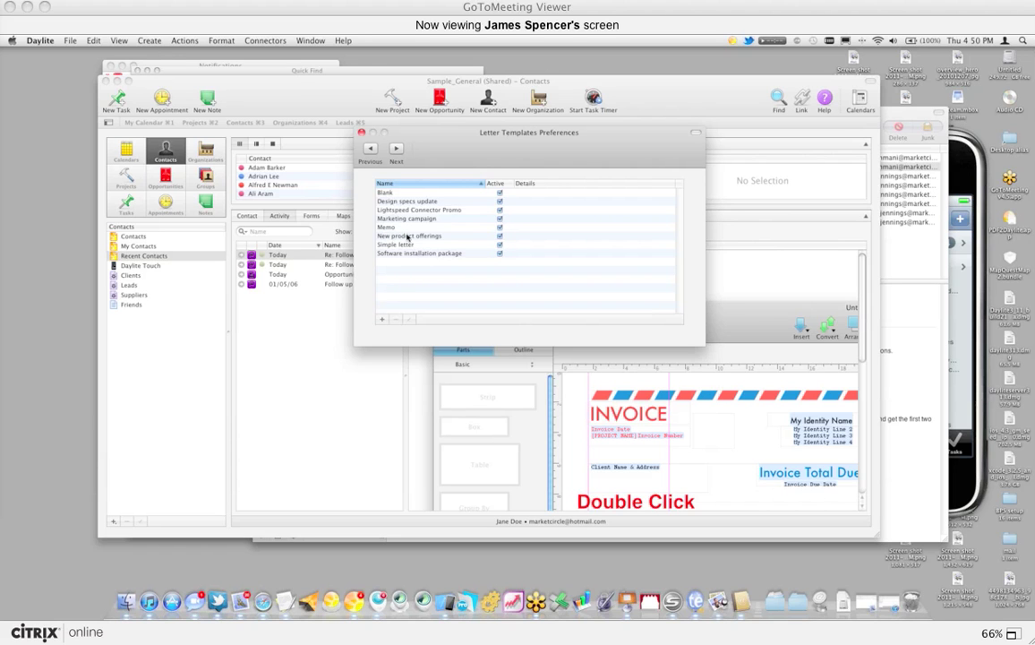
pyautogui.click(411, 227)
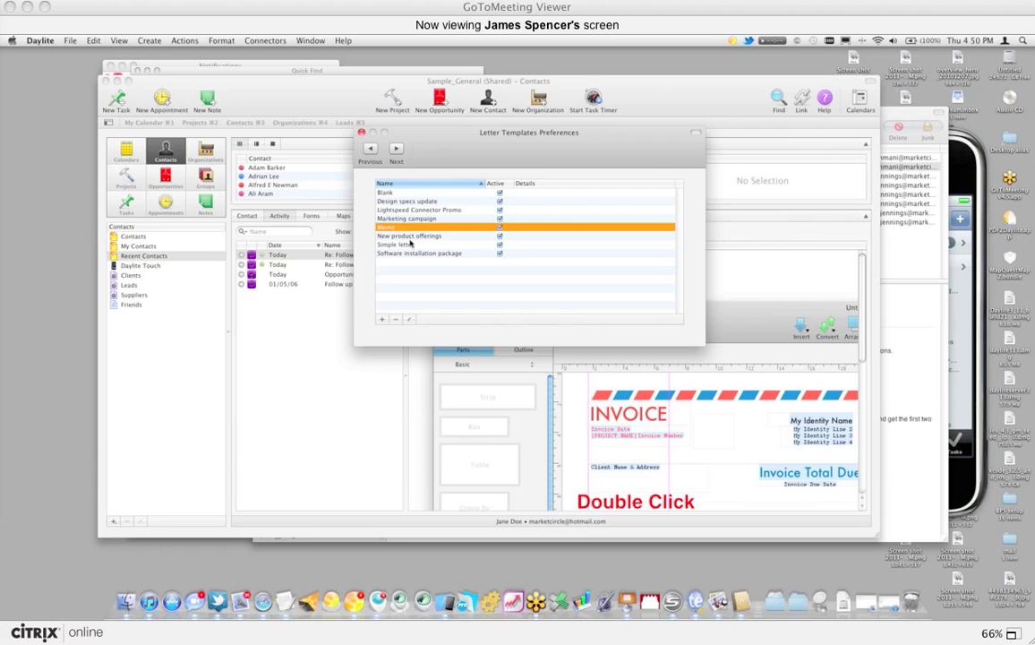
pyautogui.click(410, 321)
pyautogui.scroll(-1, 448, 212)
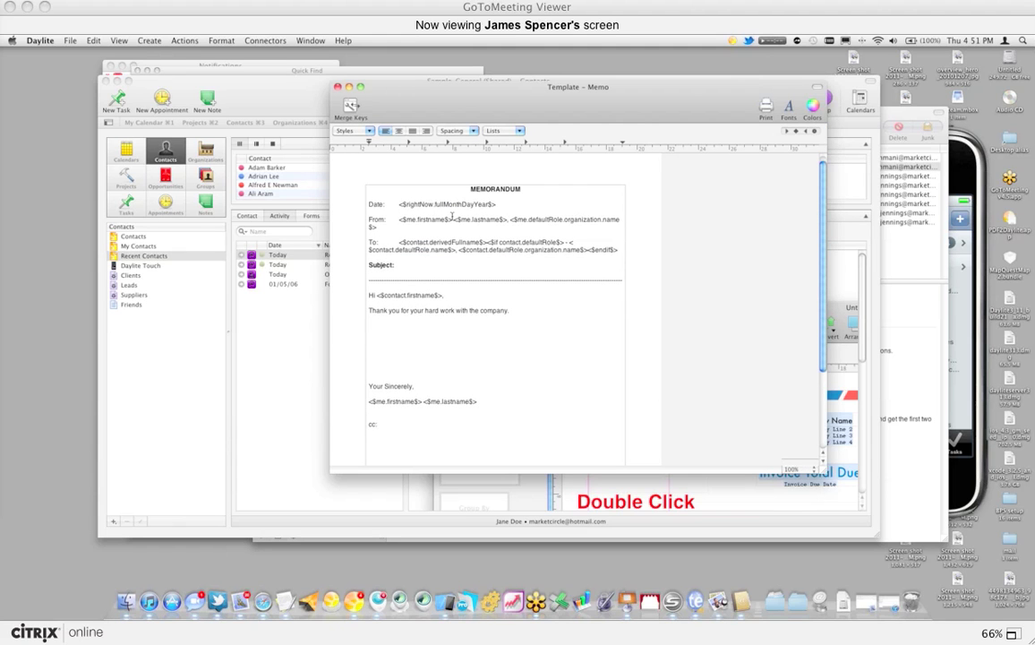
pyautogui.scroll(-5, 495, 206)
pyautogui.scroll(6, 490, 211)
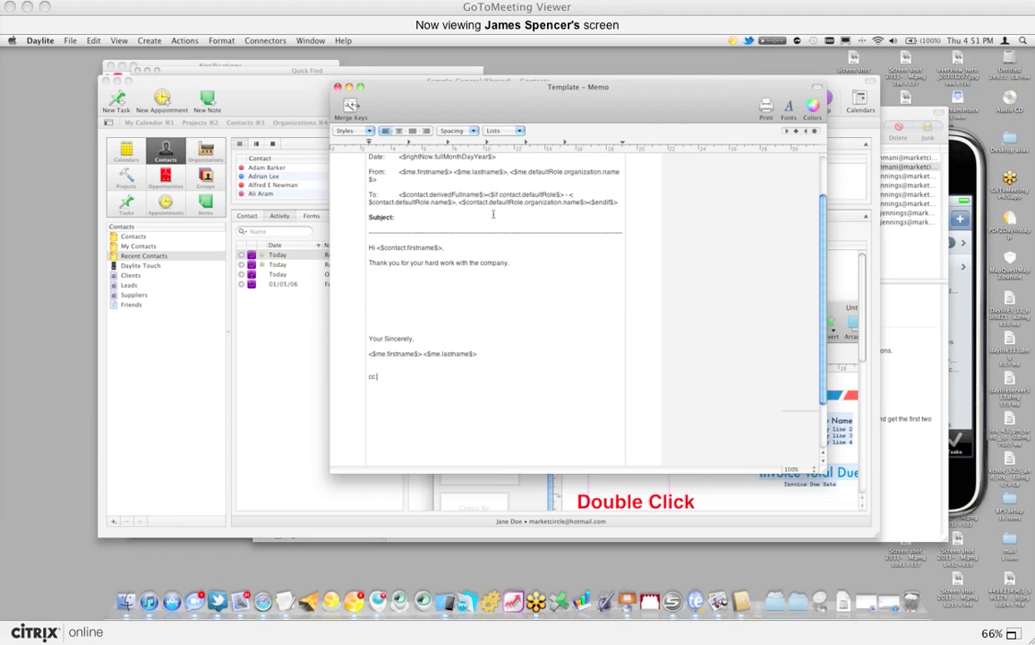
pyautogui.click(338, 88)
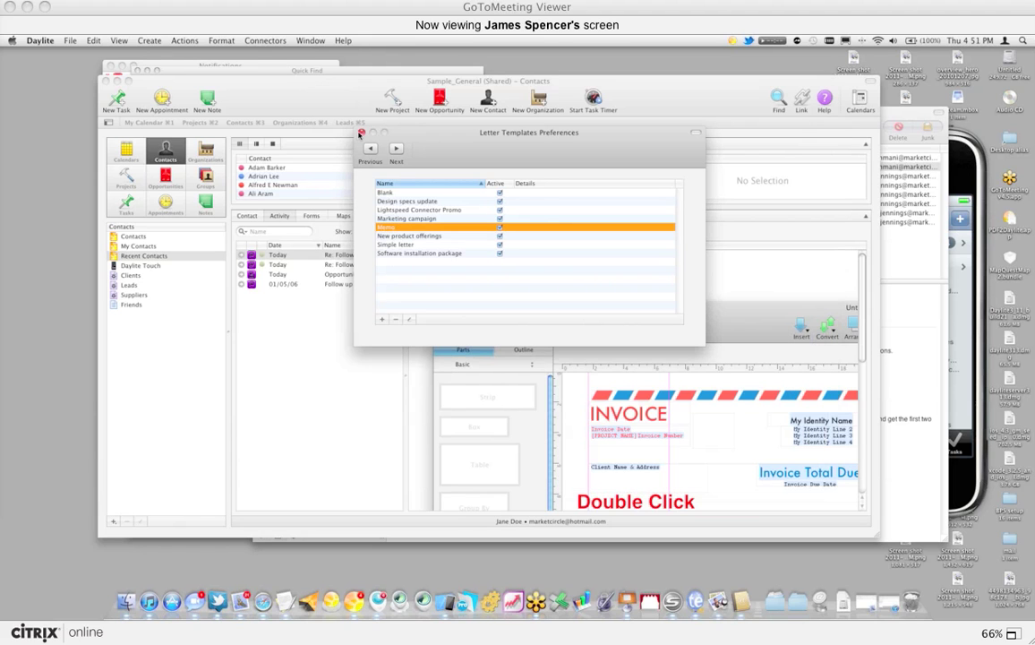
pyautogui.click(361, 133)
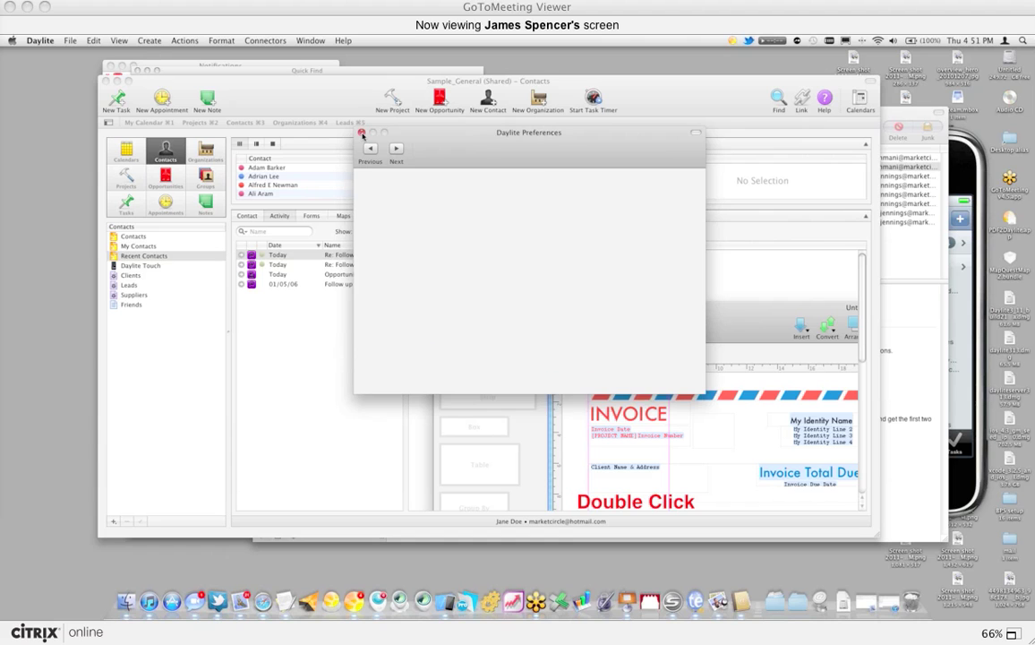
# - Select the first four contacts in the list and bring up the Daylite letter merge options for them
pyautogui.moveTo(264, 168); pyautogui.dragTo(300, 195)
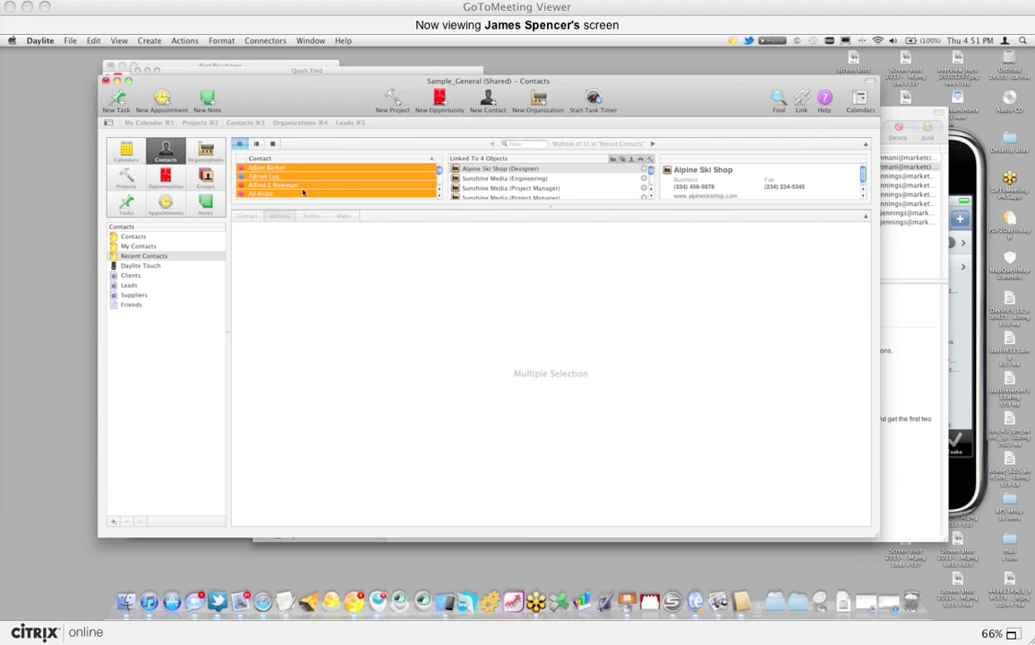
pyautogui.click(184, 40)
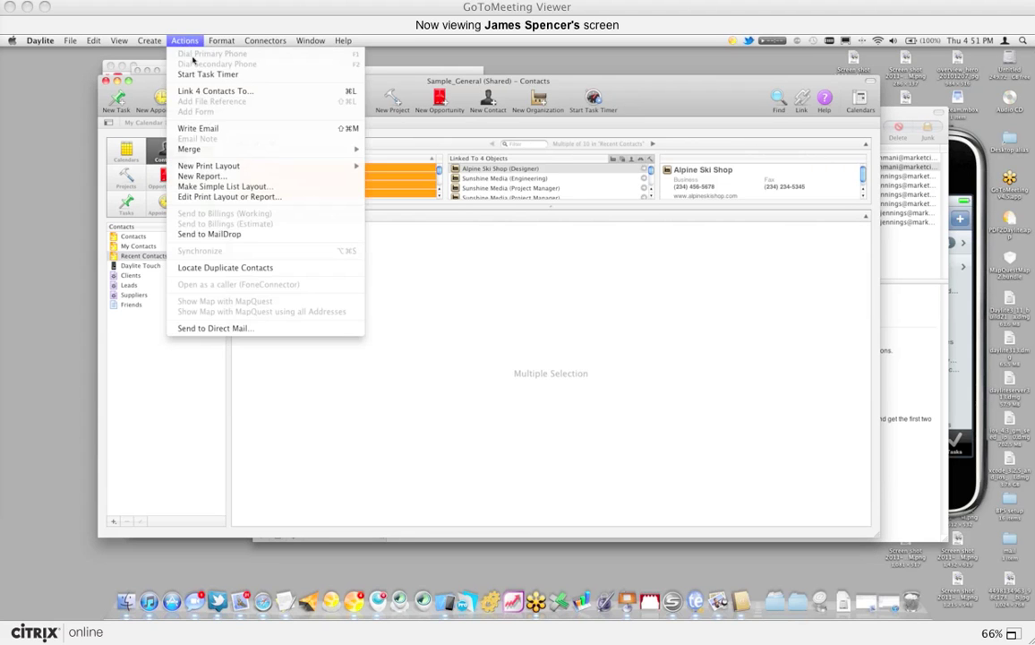
pyautogui.moveTo(215, 148)
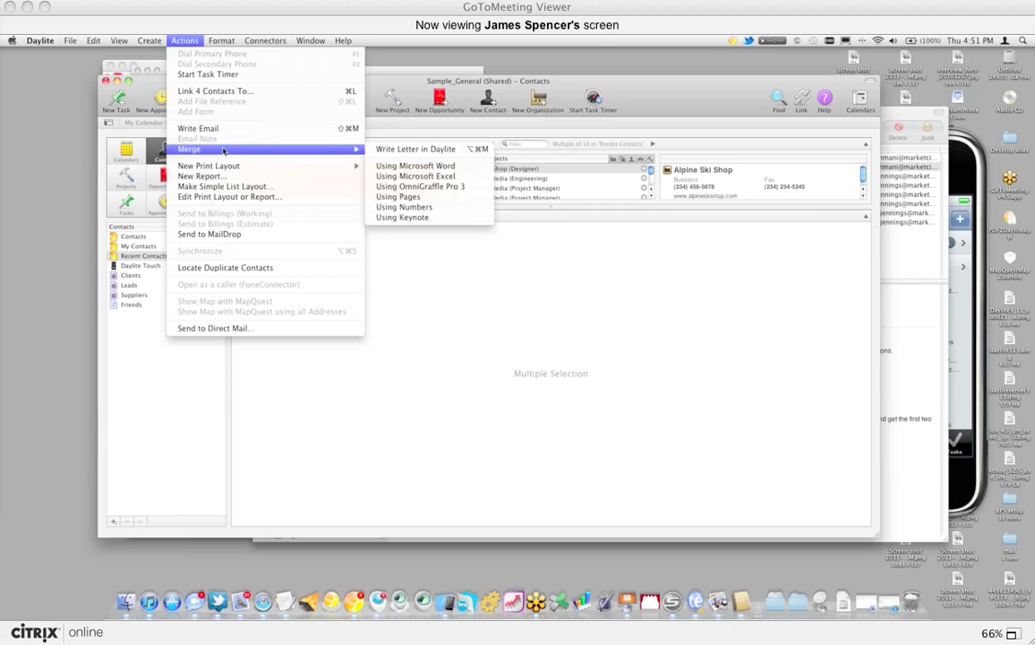
pyautogui.click(394, 149)
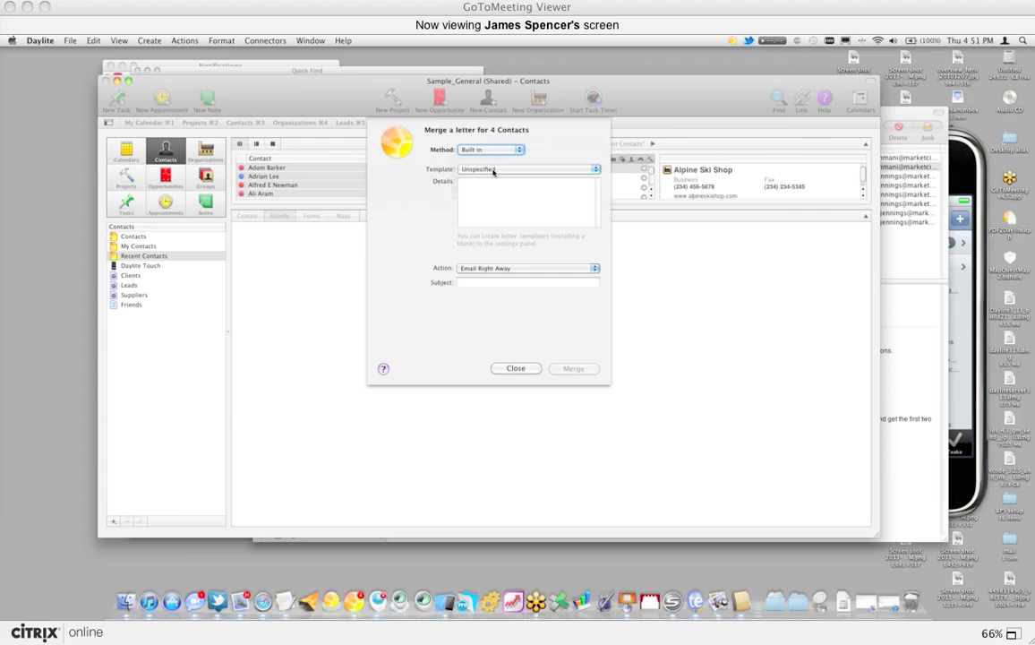
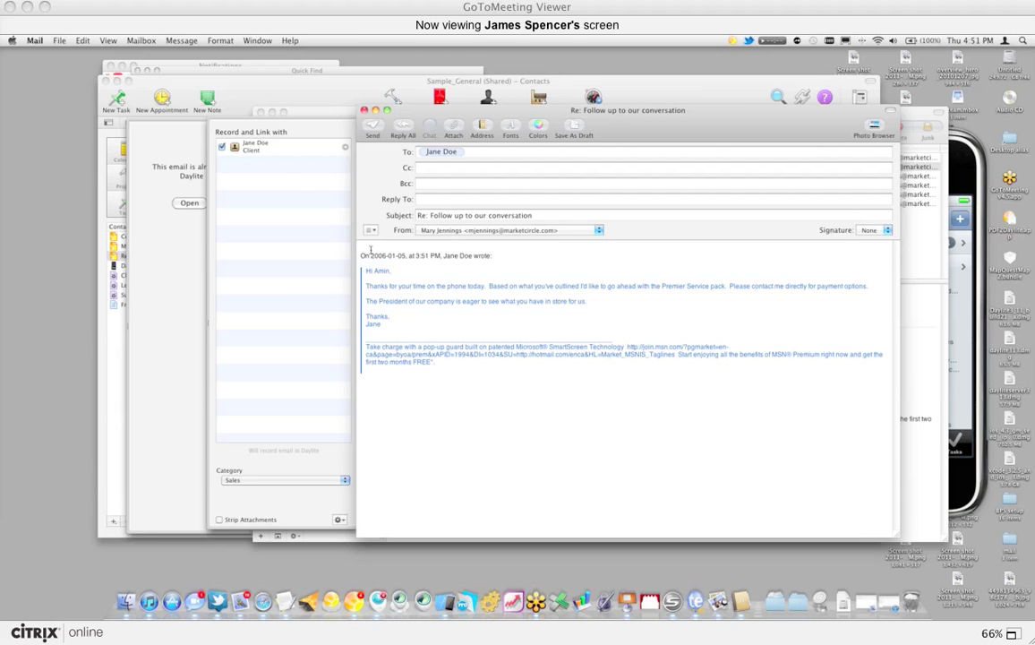
# - Merge the Memo template with the linked contact into the Mail reply's body above the quoted text, as rich text
pyautogui.click(281, 150)
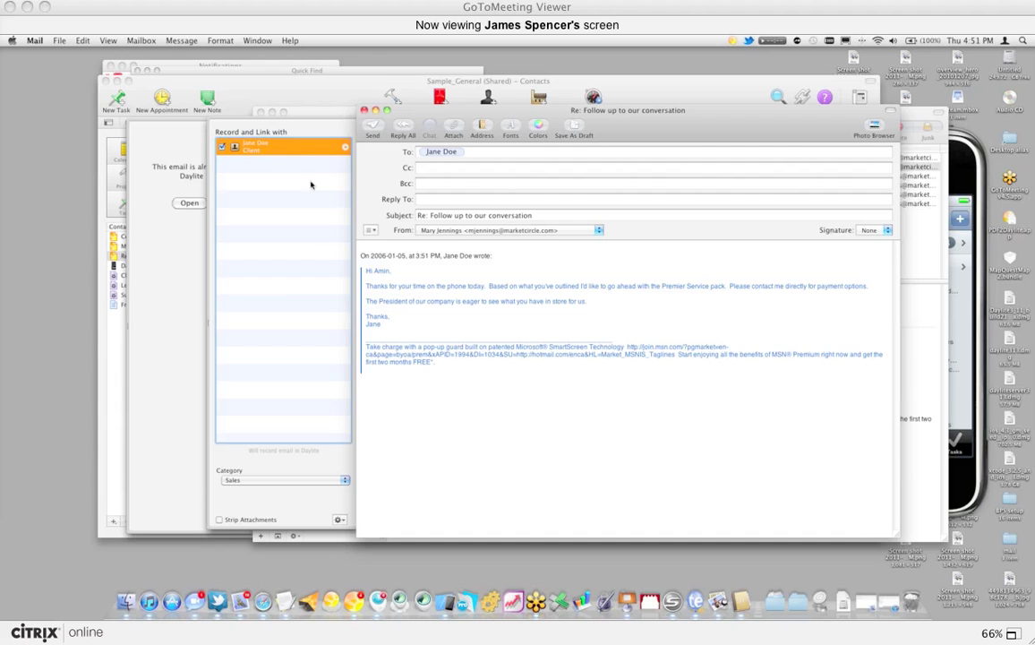
pyautogui.click(366, 246)
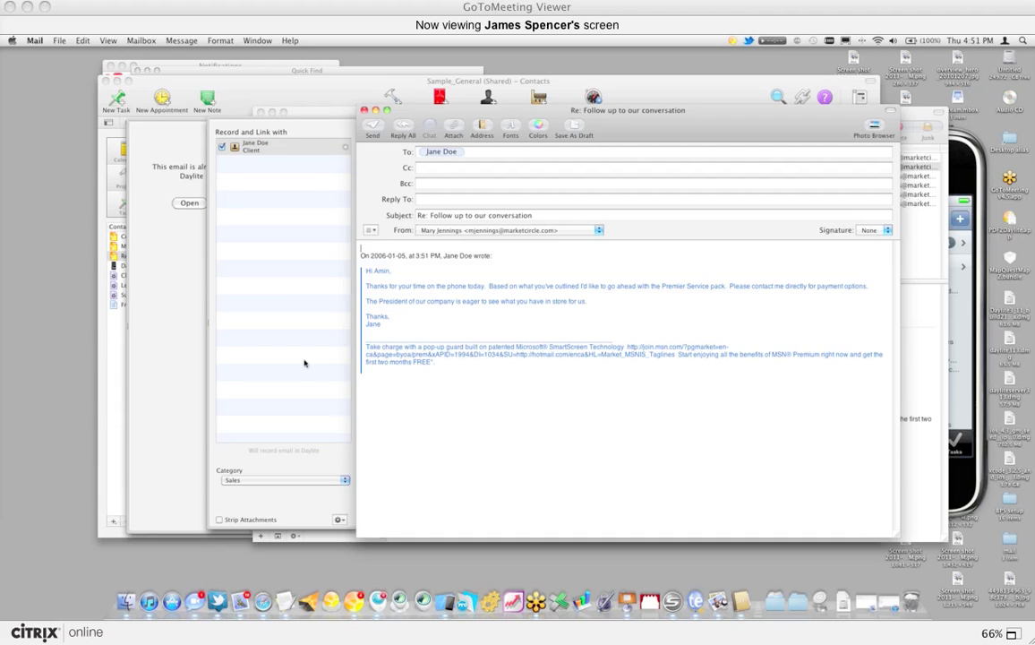
pyautogui.click(339, 519)
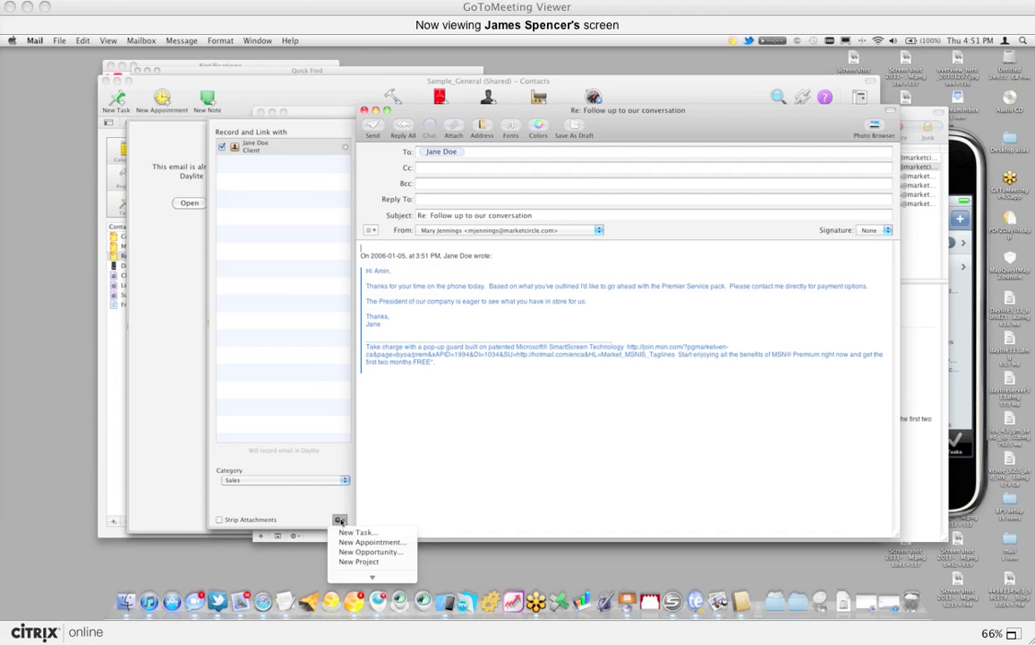
pyautogui.moveTo(372, 575)
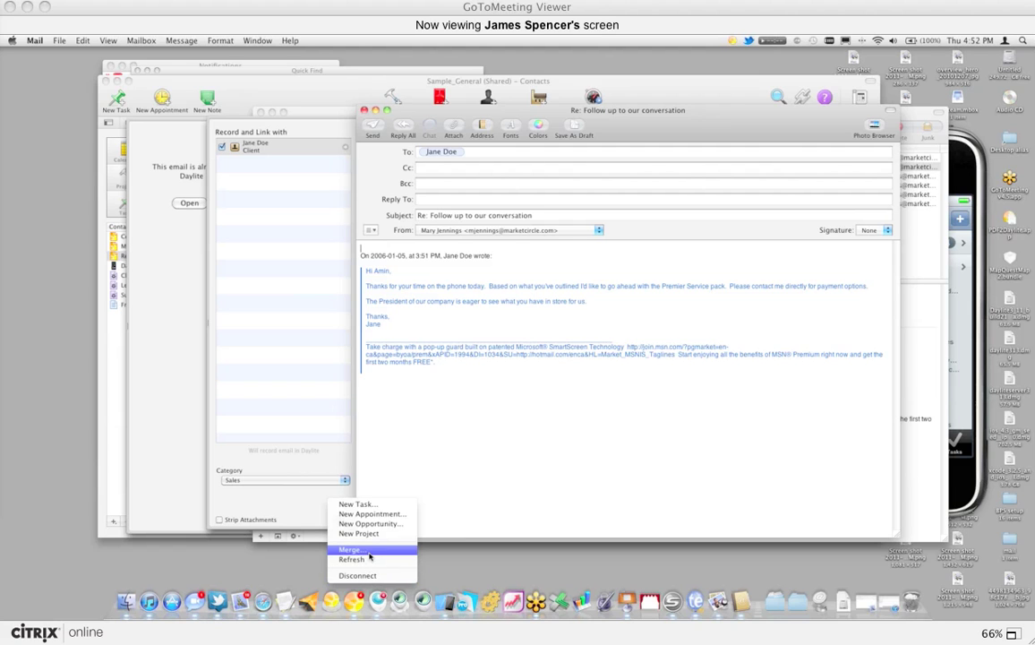
pyautogui.click(368, 551)
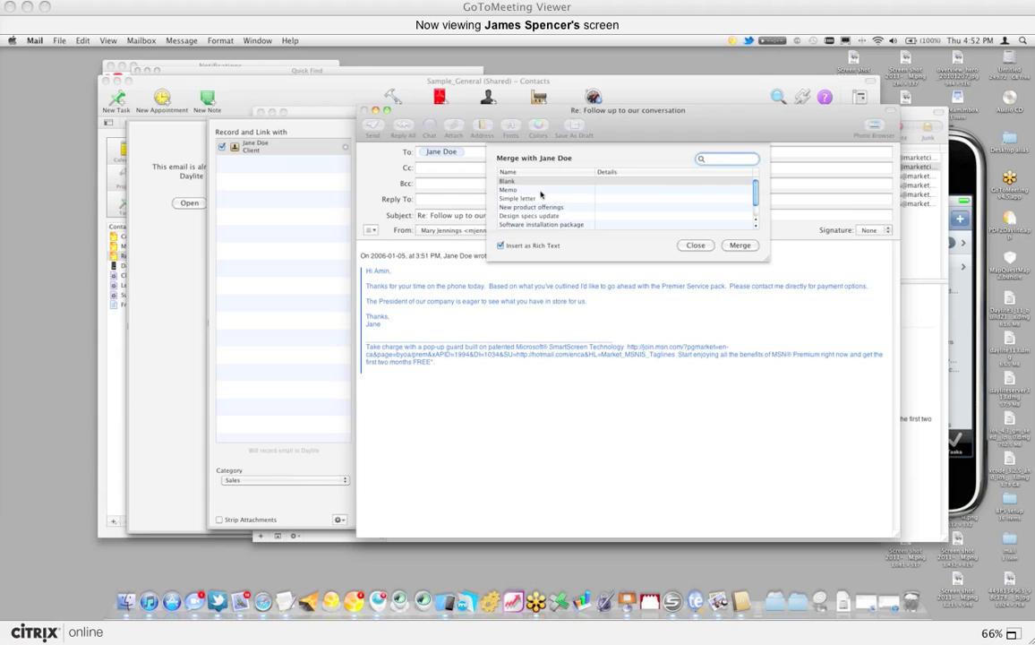
pyautogui.click(510, 191)
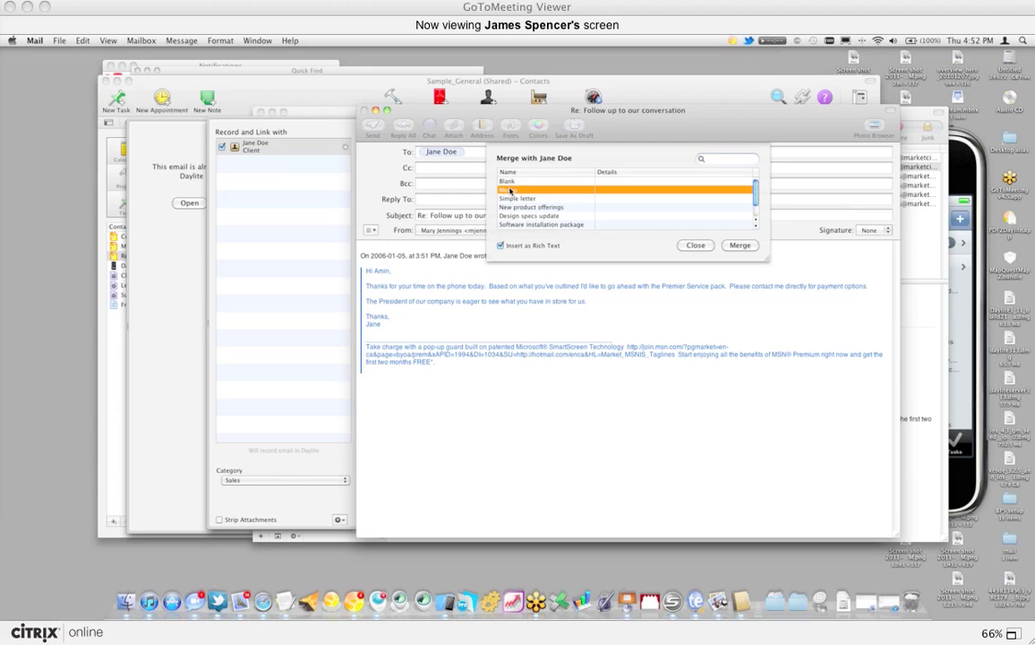
pyautogui.click(740, 246)
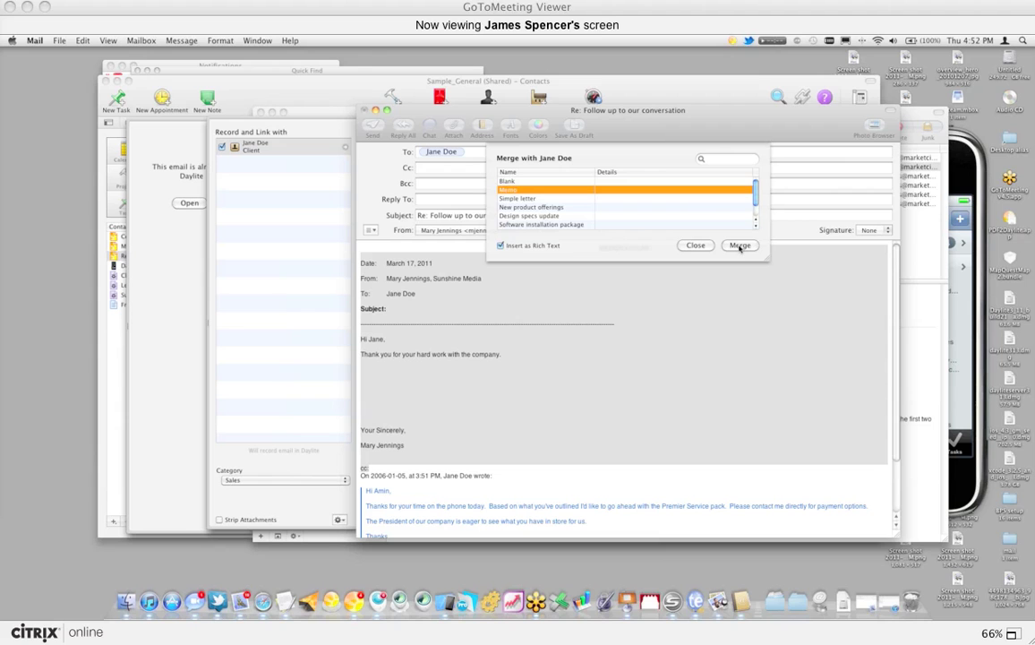
pyautogui.click(697, 246)
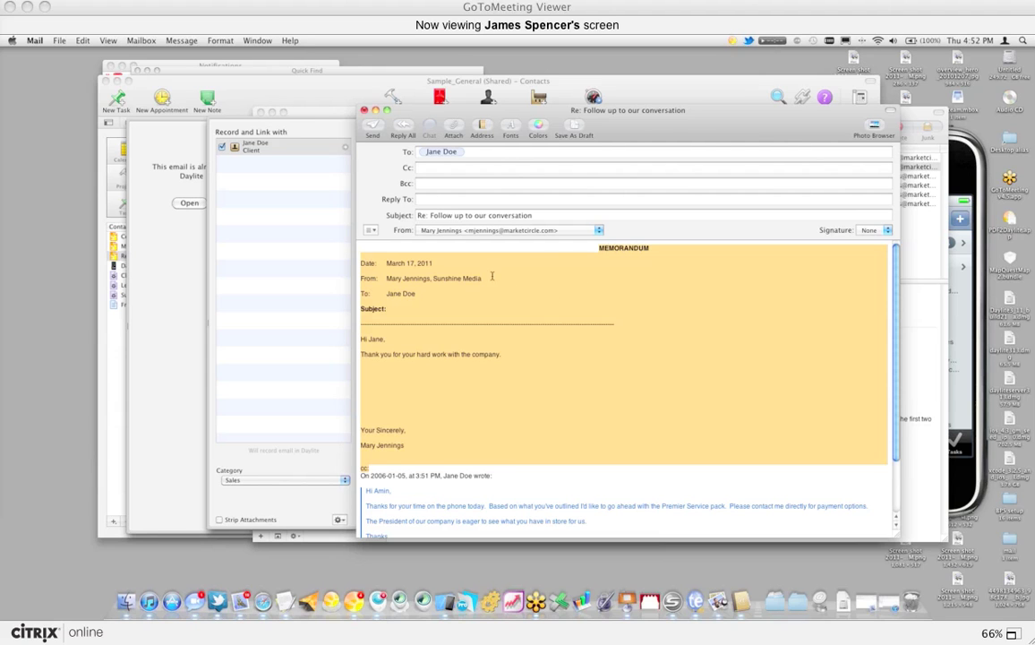
# - Add the line "Hey Thanks" above the MEMORANDUM heading and send the reply
pyautogui.click(480, 248)
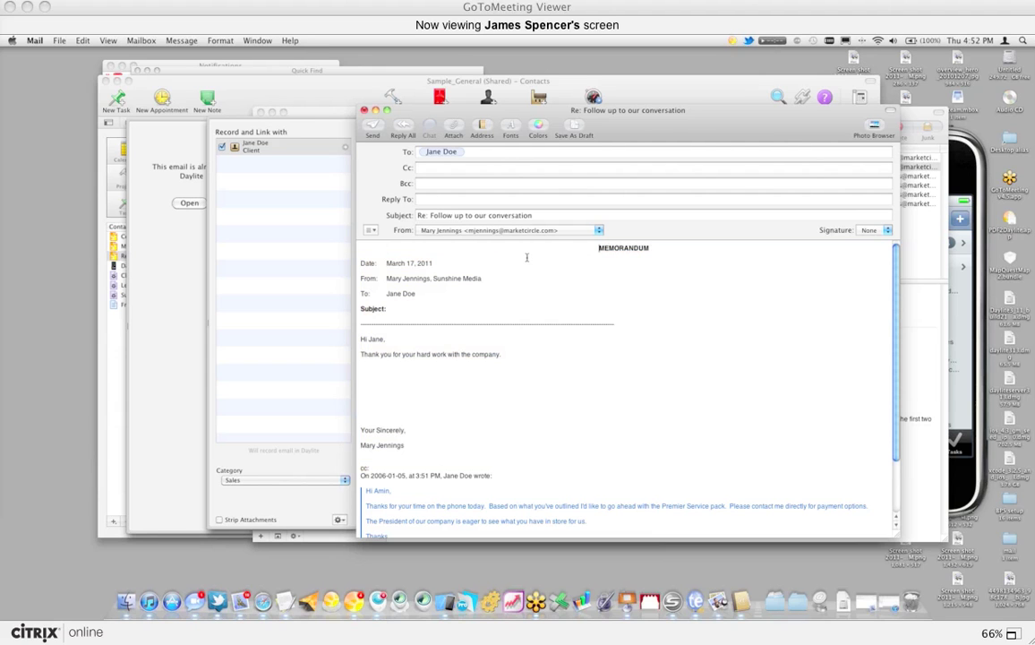
pyautogui.press('Return')
pyautogui.write('Hey Thanks')
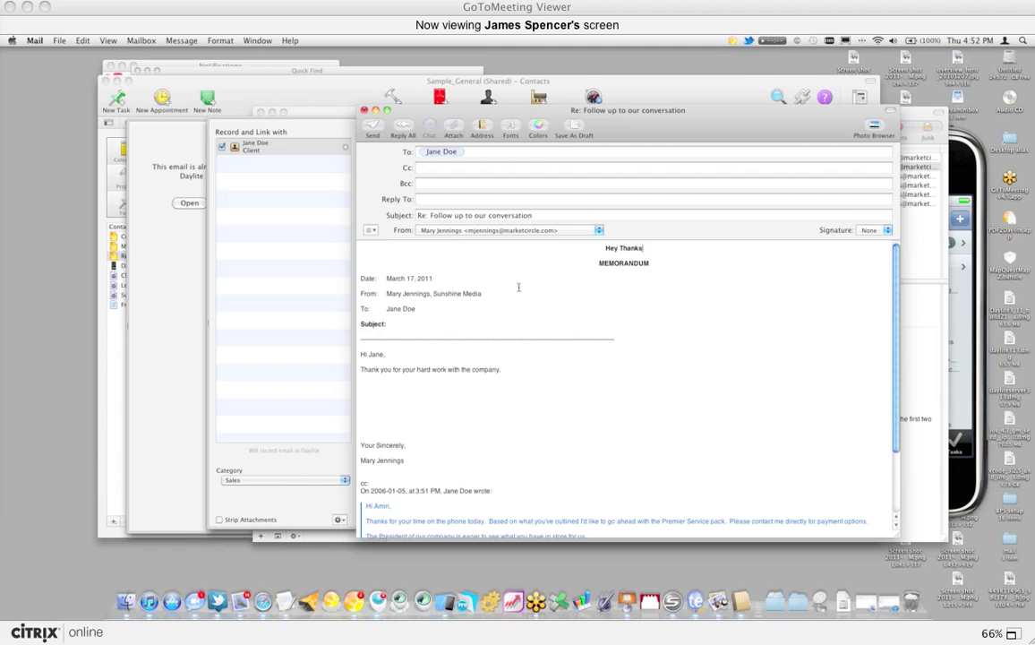
pyautogui.press('super+shift+d')
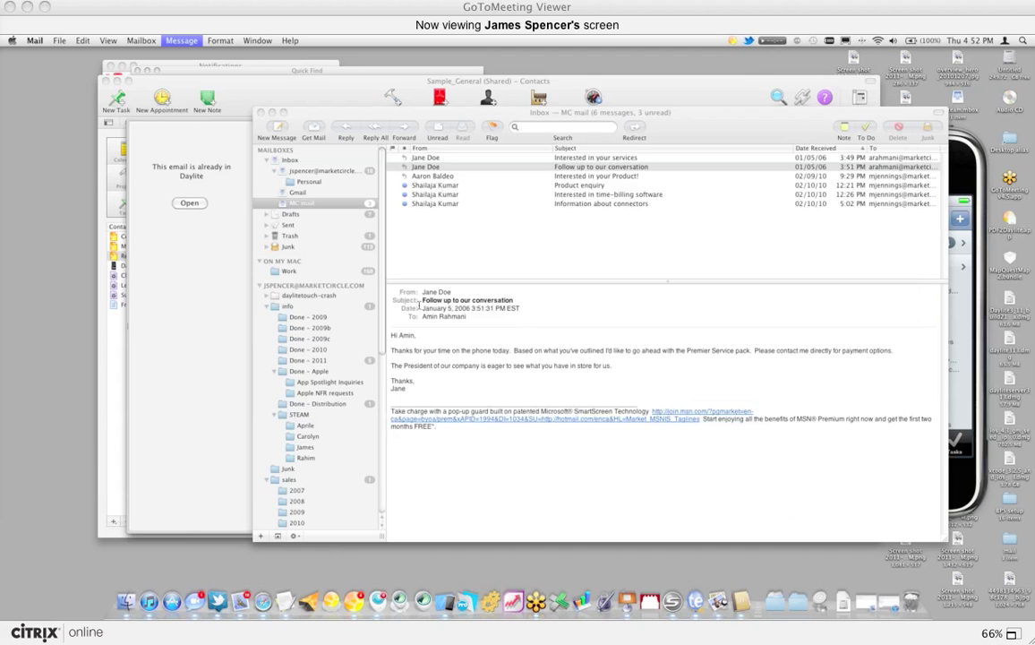